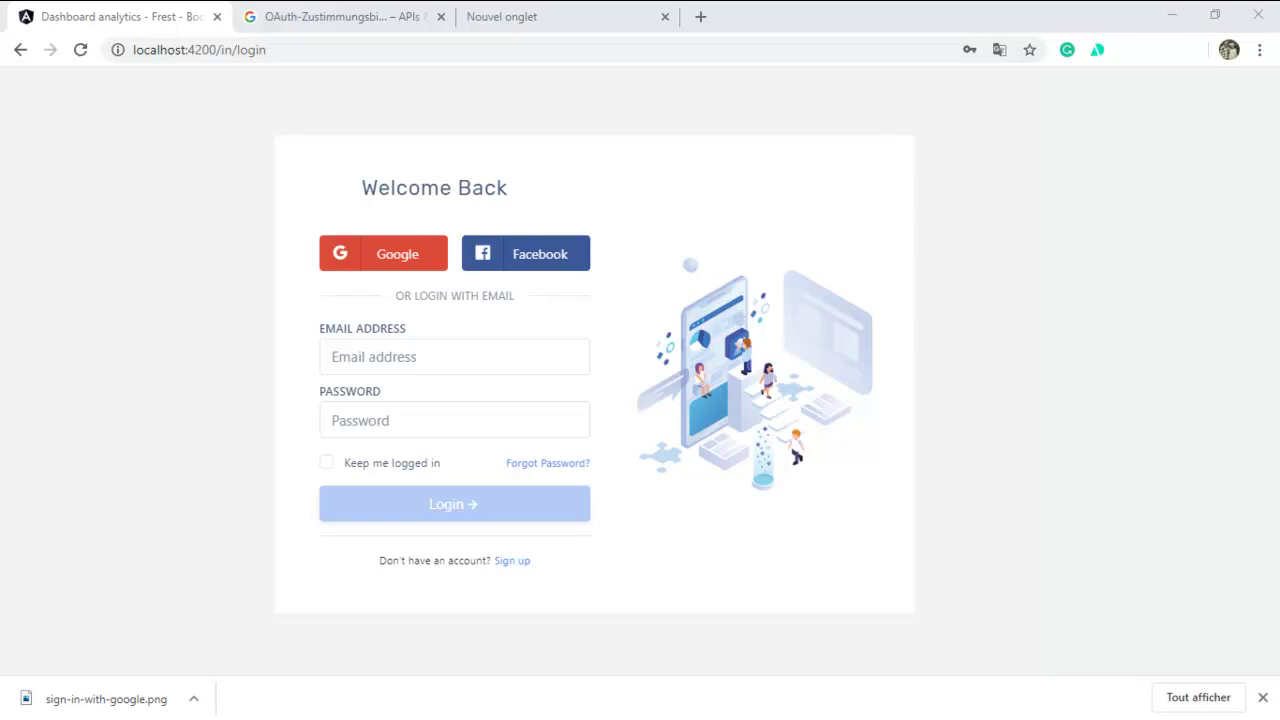
Step: Highlight the login page's full address and its port number 4200
{"action": "left_click", "coordinate": [317, 50]}
{"action": "left_click_drag", "start_coordinate": [317, 50], "coordinate": [137, 57]}
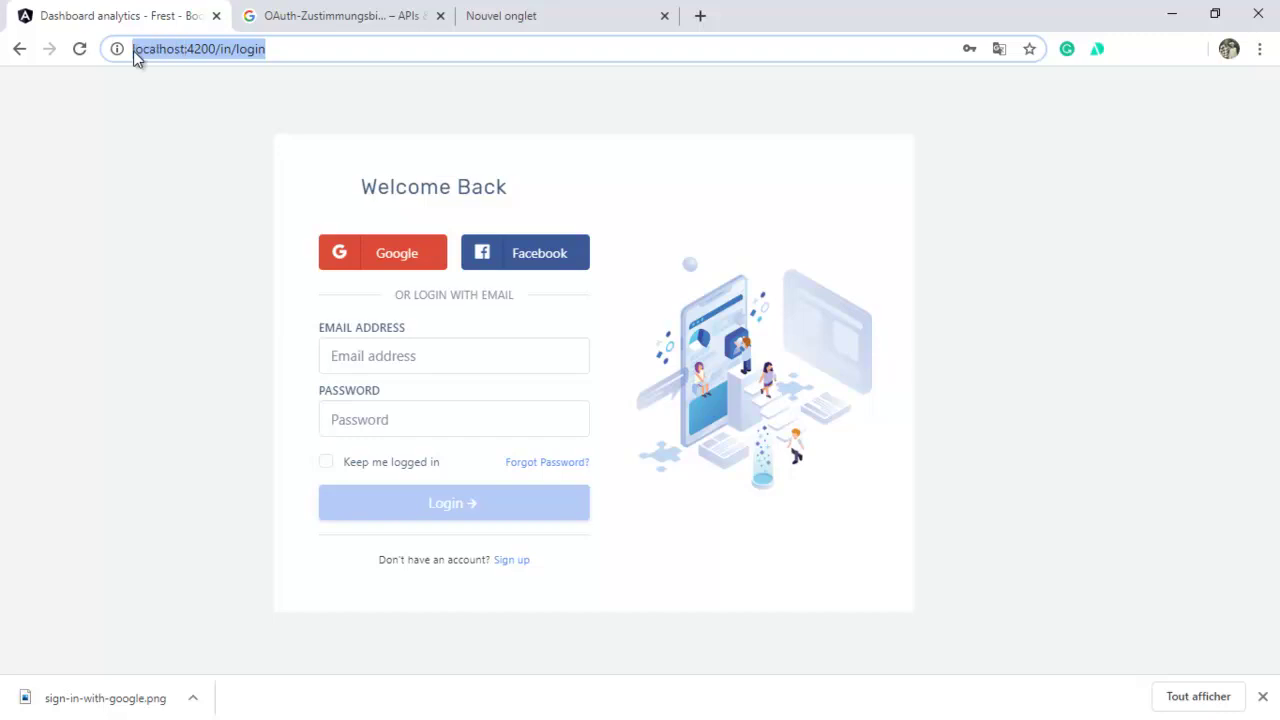
{"action": "left_click", "coordinate": [202, 43]}
{"action": "mouse_move", "coordinate": [215, 50]}
{"action": "left_mouse_down"}
{"action": "mouse_move", "coordinate": [135, 50]}
{"action": "mouse_move", "coordinate": [198, 60]}
{"action": "left_mouse_up"}
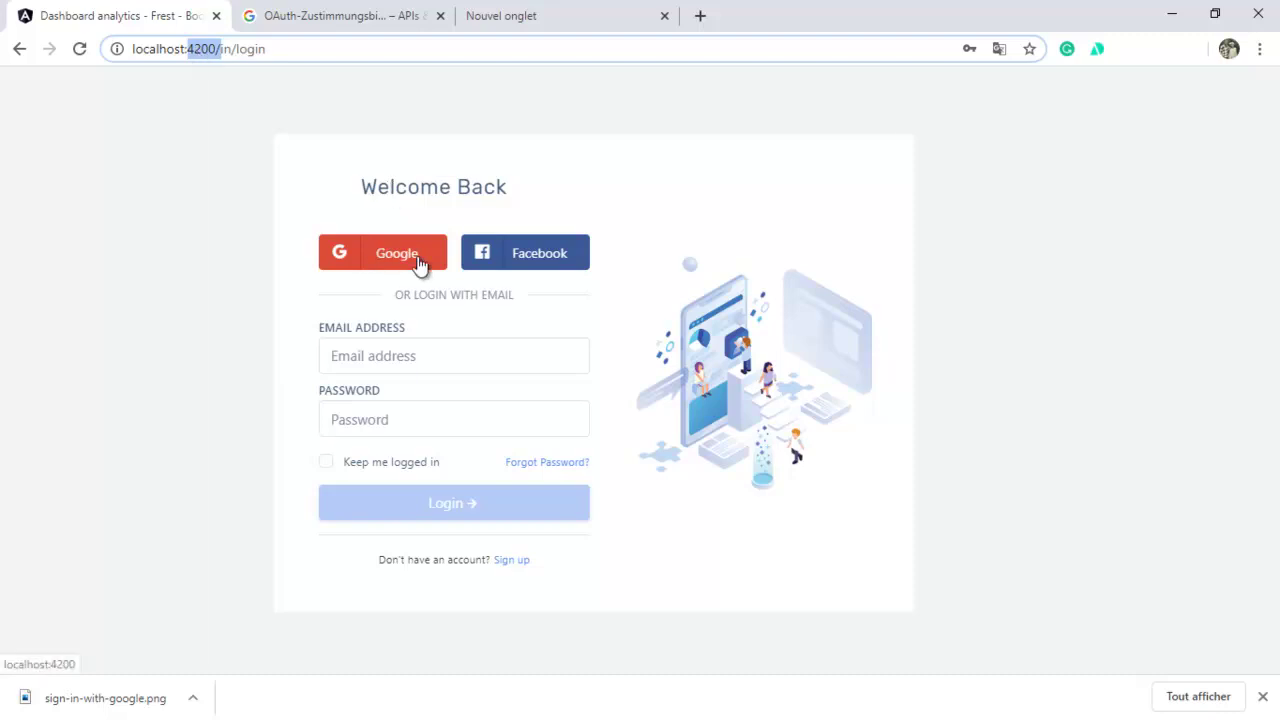
Step: Check the empty-field validation of the login form's email address and password fields
{"action": "left_click", "coordinate": [415, 345]}
{"action": "left_click", "coordinate": [652, 305]}
{"action": "left_click", "coordinate": [451, 437]}
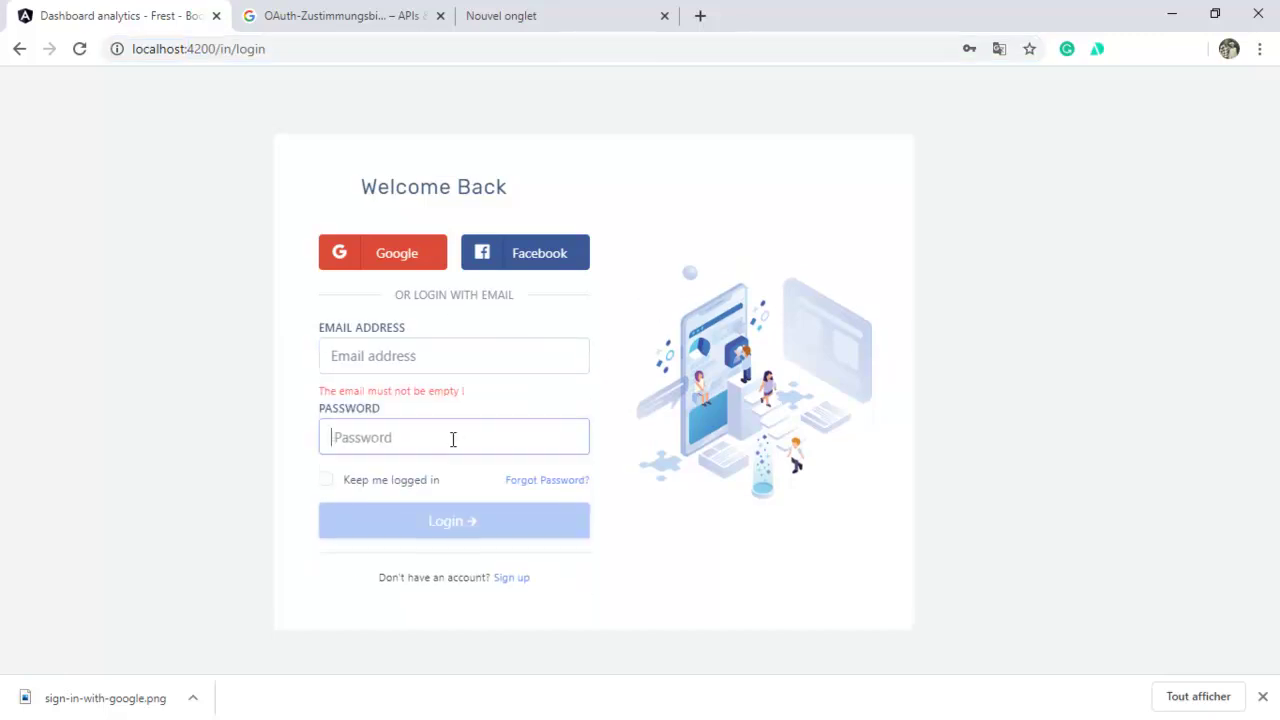
Step: View the Google and Facebook sign-in popups and close each one without signing in
{"action": "left_click", "coordinate": [397, 262]}
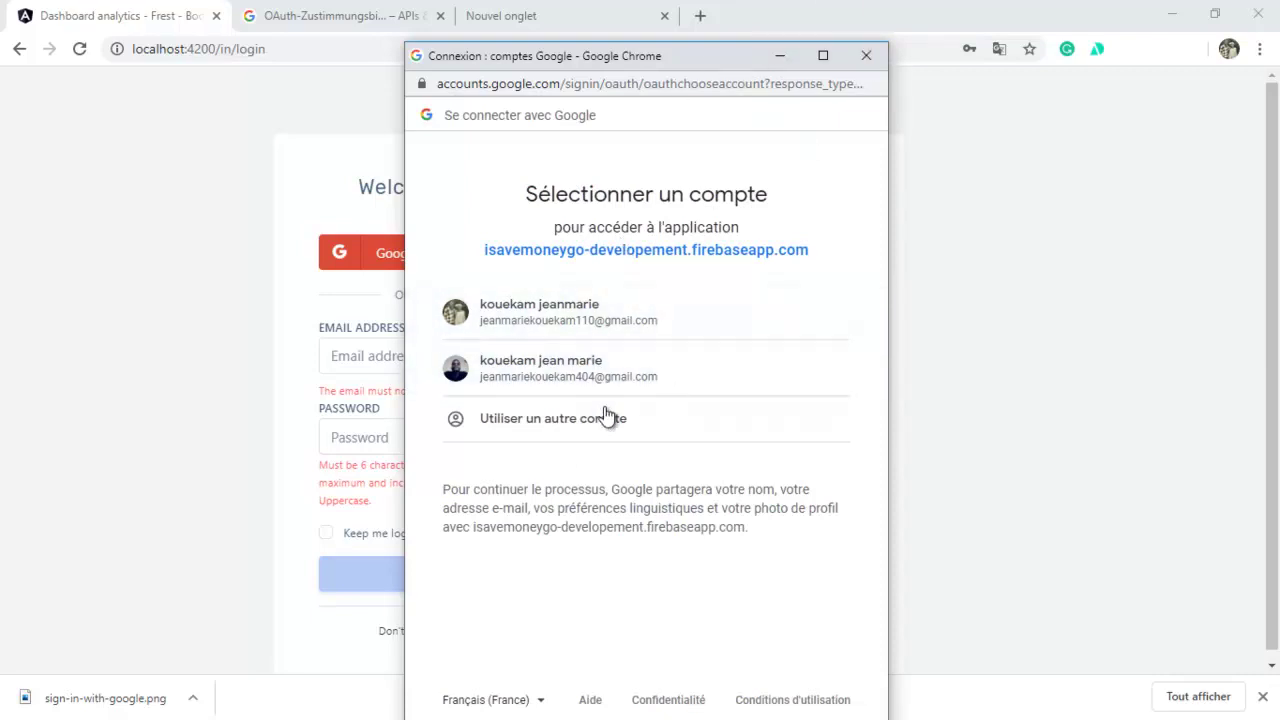
{"action": "left_click", "coordinate": [867, 62]}
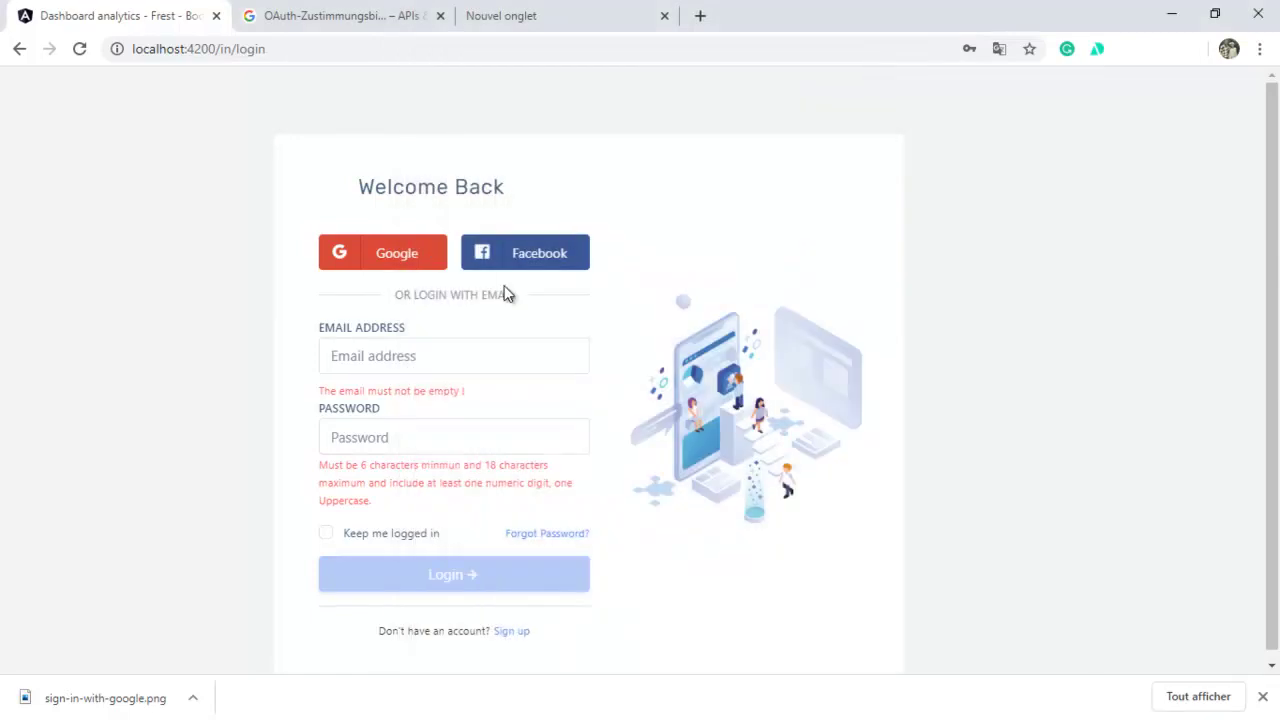
{"action": "left_click", "coordinate": [570, 262]}
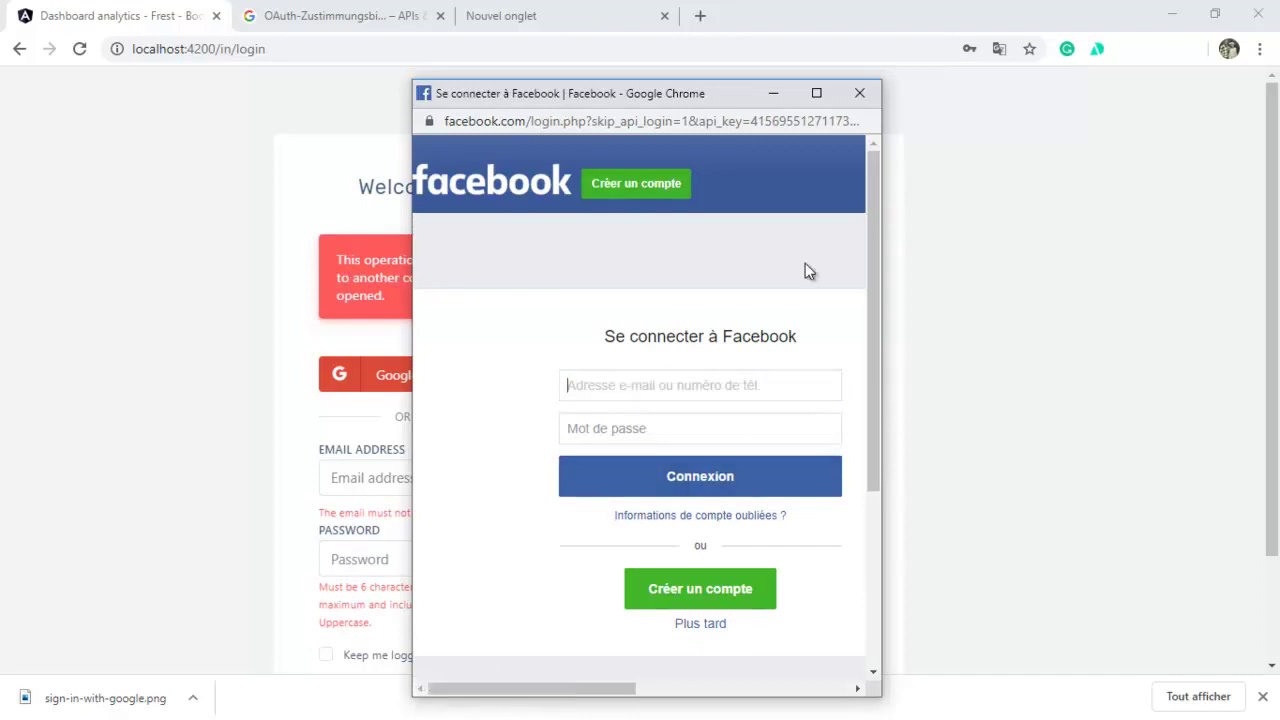
{"action": "left_click", "coordinate": [868, 95]}
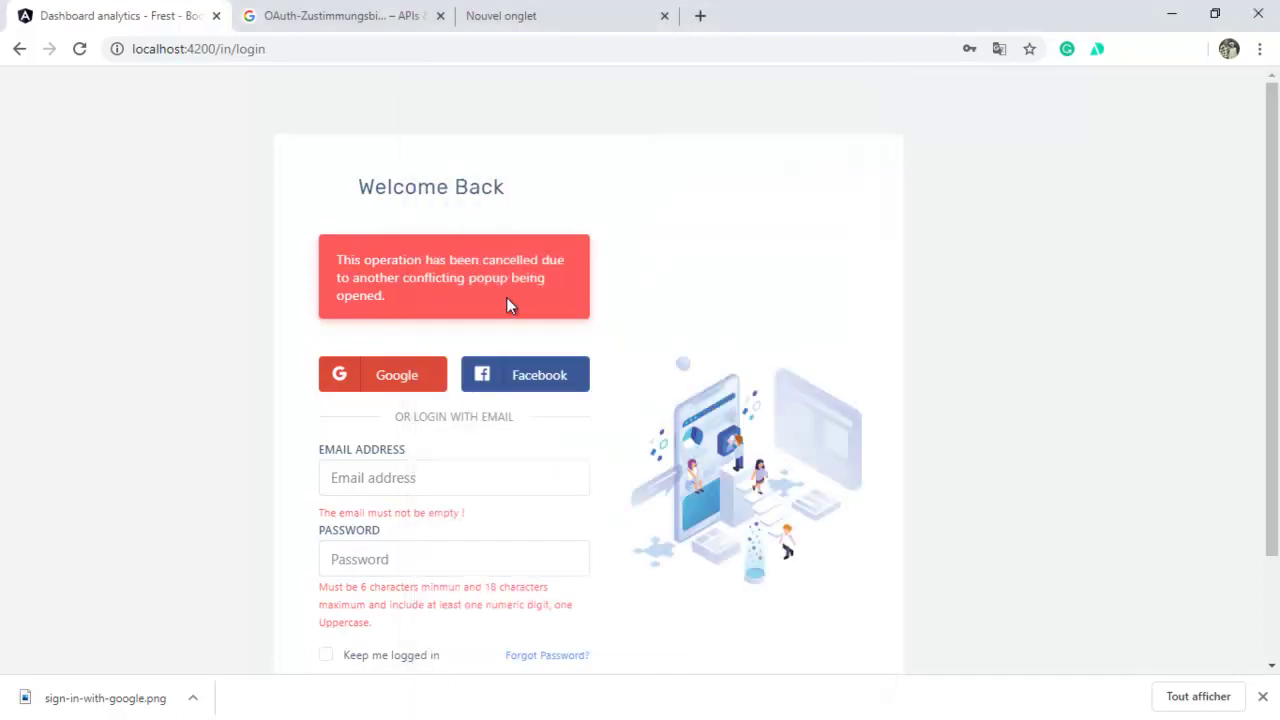
Step: Log in with the saved e-mail address and the account password, and log out from the dashboard
{"action": "left_click", "coordinate": [528, 480]}
{"action": "left_click", "coordinate": [508, 519]}
{"action": "left_click", "coordinate": [414, 526]}
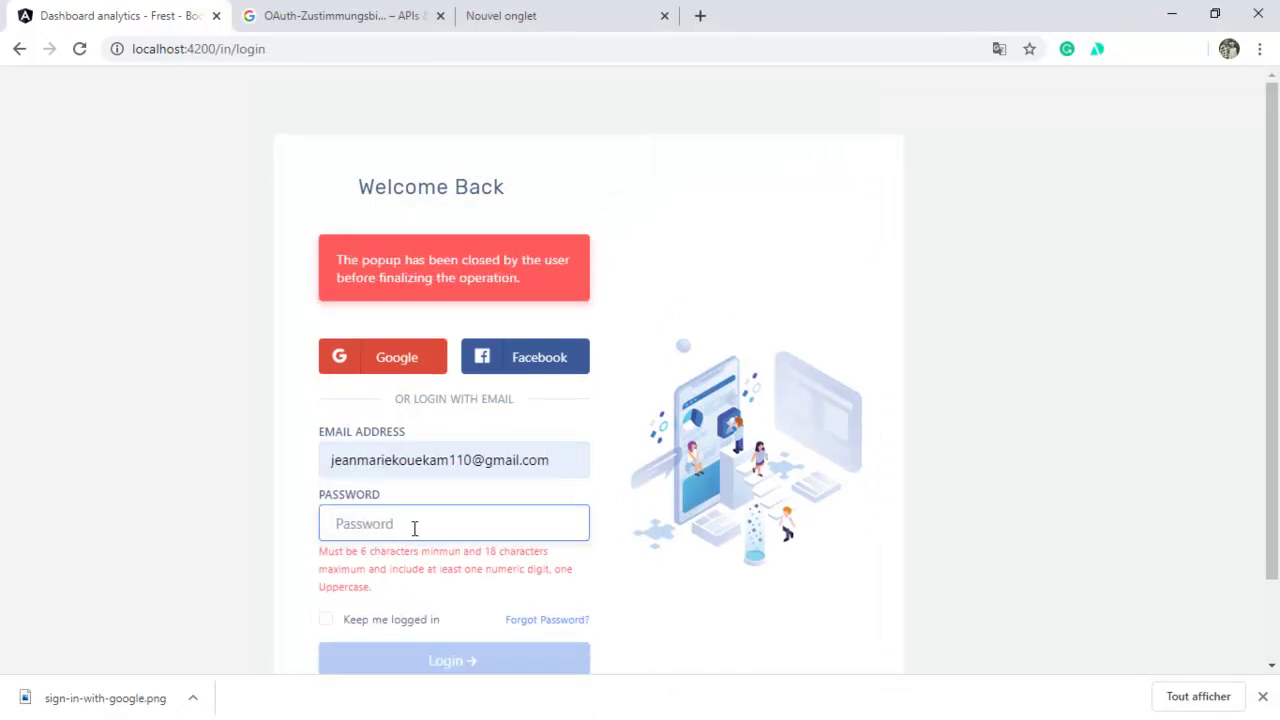
{"action": "type", "text": "•••••••••"}
{"action": "left_click", "coordinate": [450, 619]}
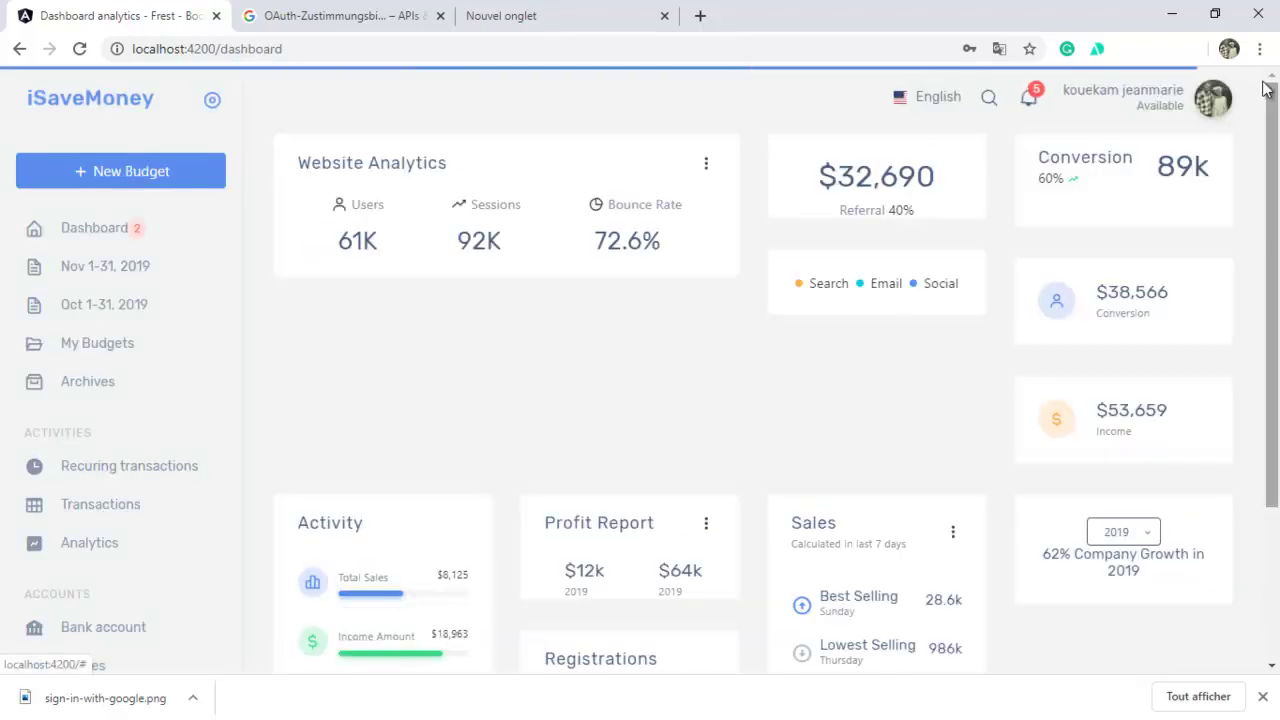
{"action": "left_click", "coordinate": [1210, 100]}
{"action": "left_click", "coordinate": [1131, 203]}
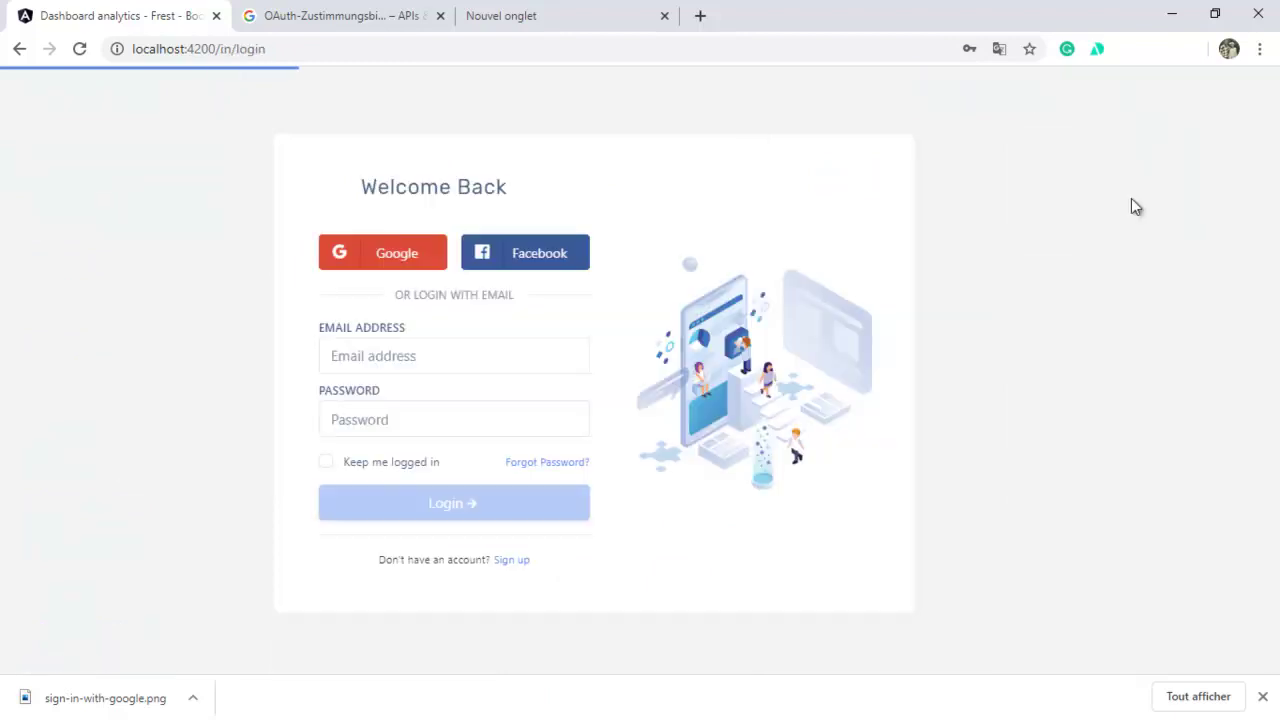
Step: Sign in through Google with the second listed account and log out of the dashboard again
{"action": "left_click", "coordinate": [405, 257]}
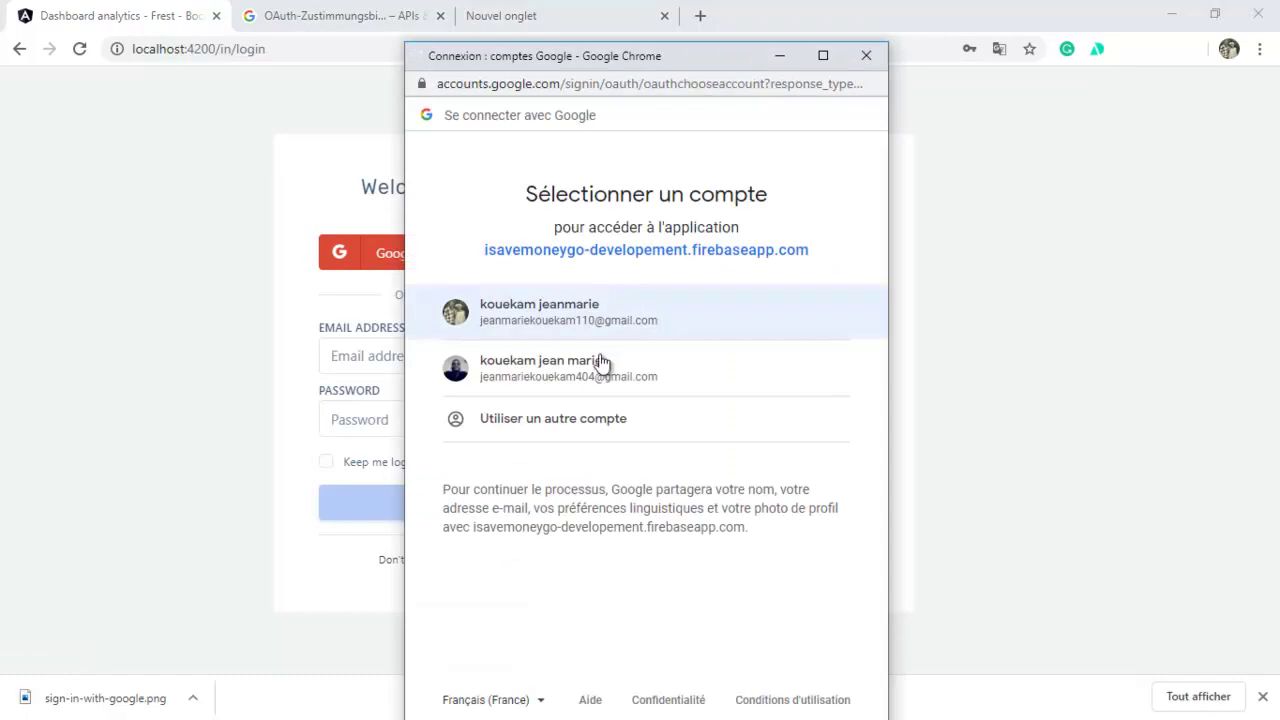
{"action": "left_click", "coordinate": [573, 375]}
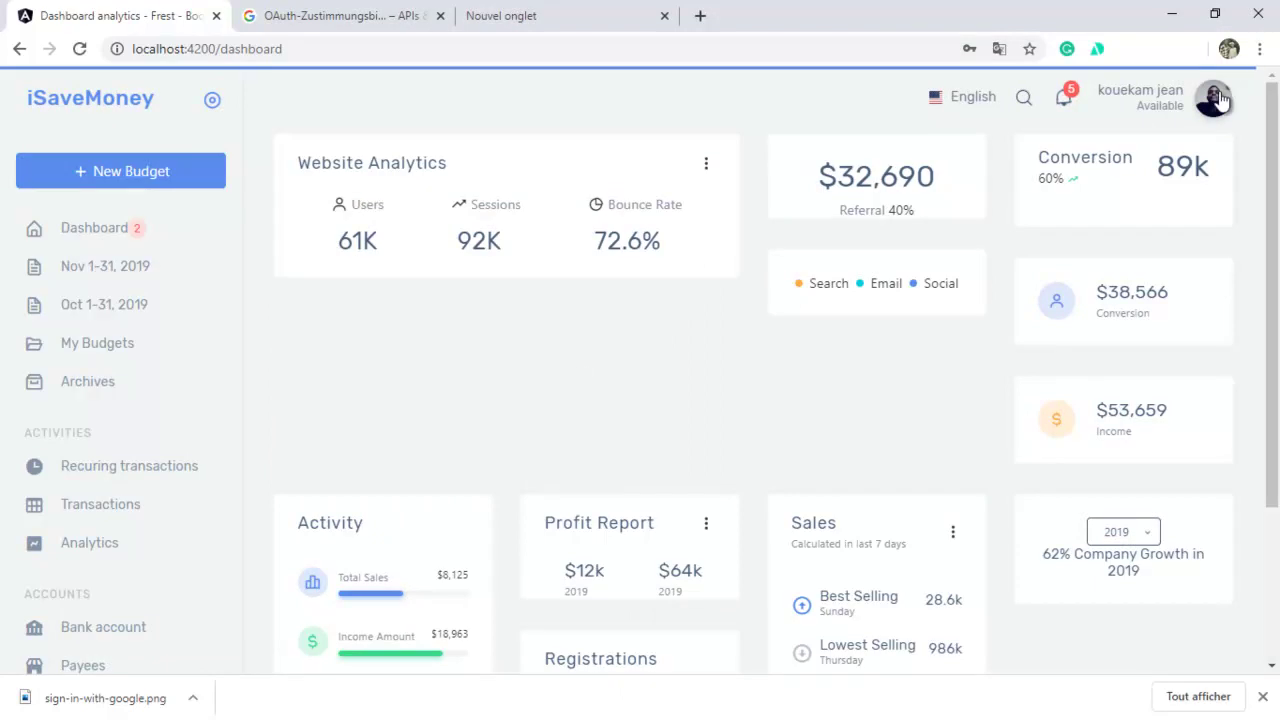
{"action": "left_click", "coordinate": [1212, 104]}
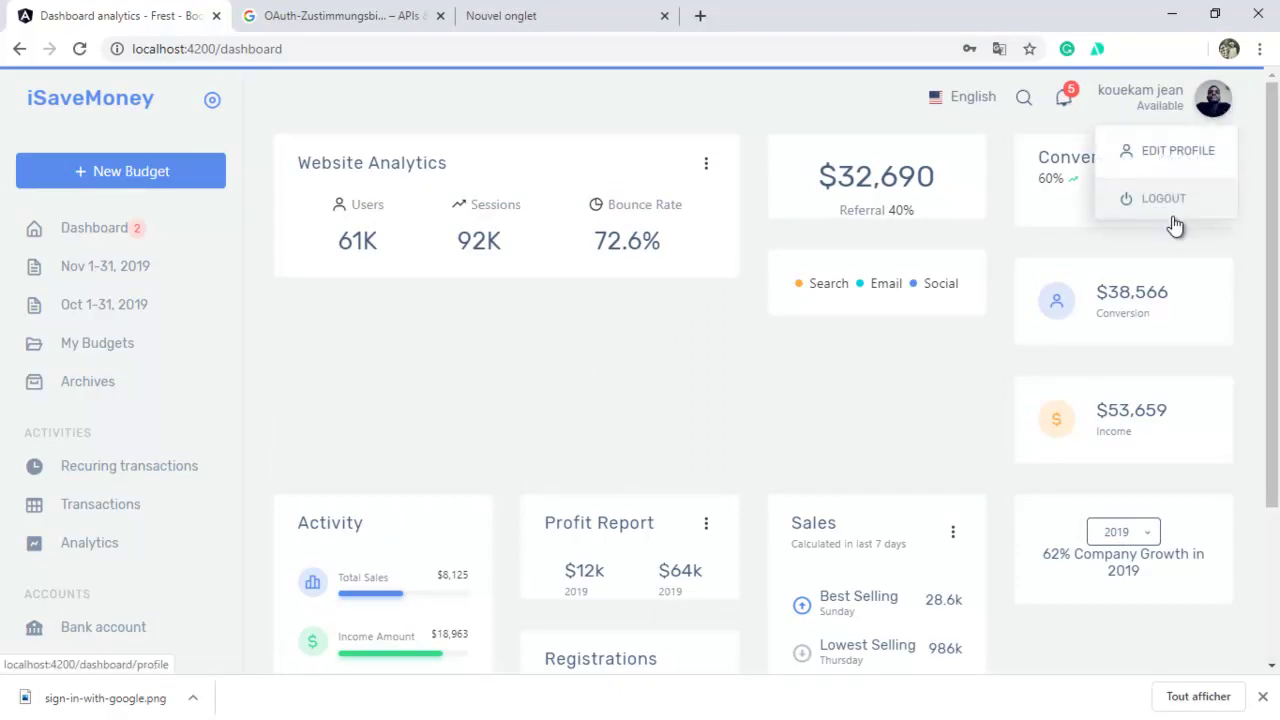
{"action": "left_click", "coordinate": [1174, 218]}
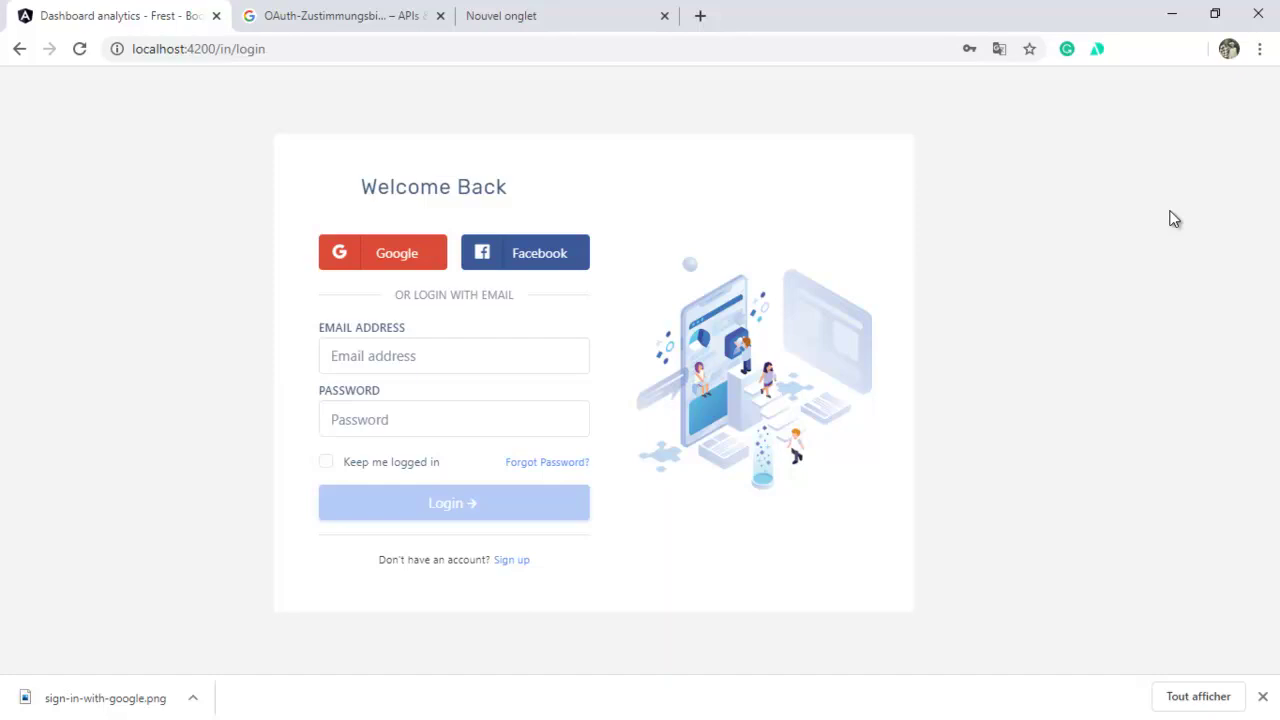
Step: Switch to the Google API Console page and highlight the parts of its address console.developers.google.com
{"action": "left_click", "coordinate": [330, 18]}
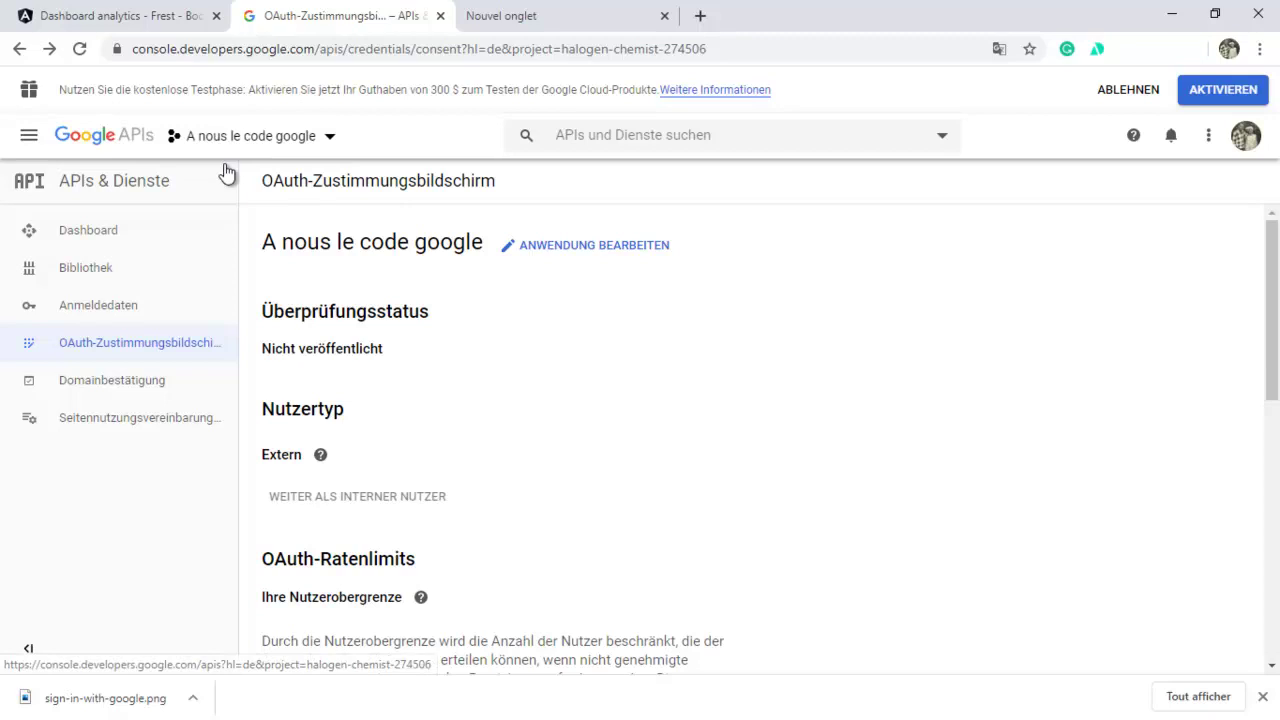
{"action": "double_click", "coordinate": [178, 50]}
{"action": "double_click", "coordinate": [254, 50]}
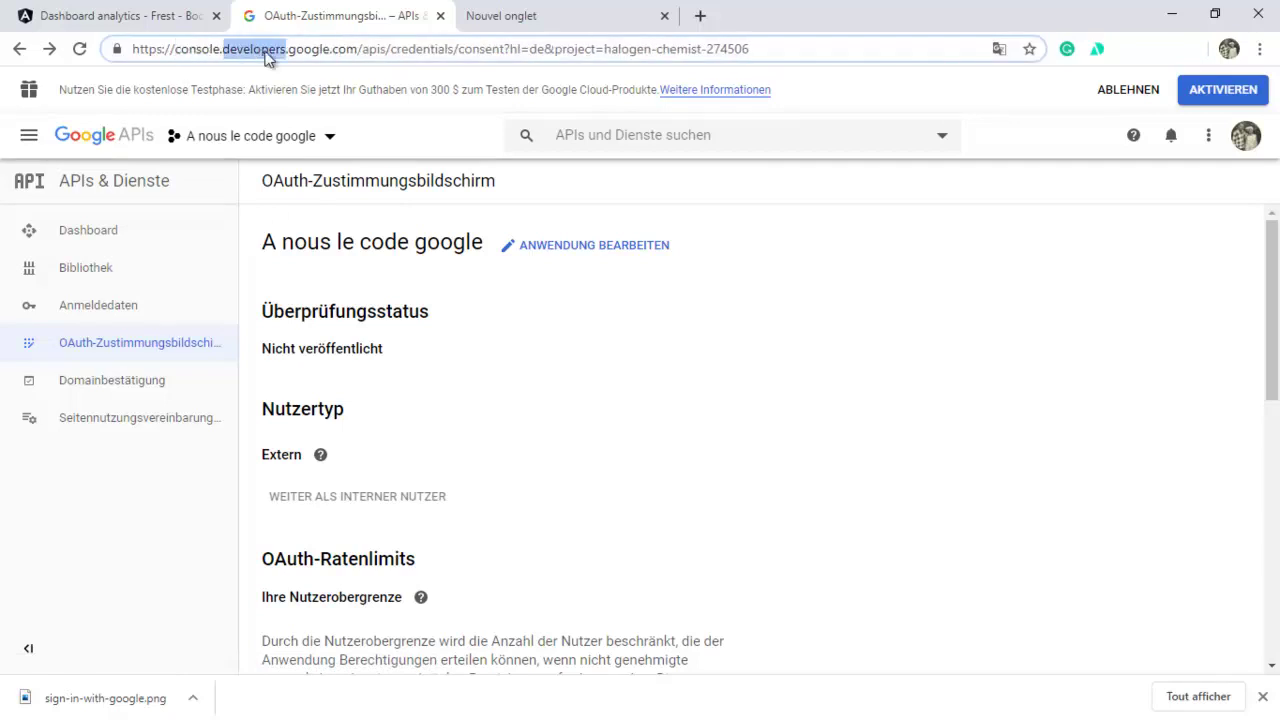
{"action": "double_click", "coordinate": [305, 49]}
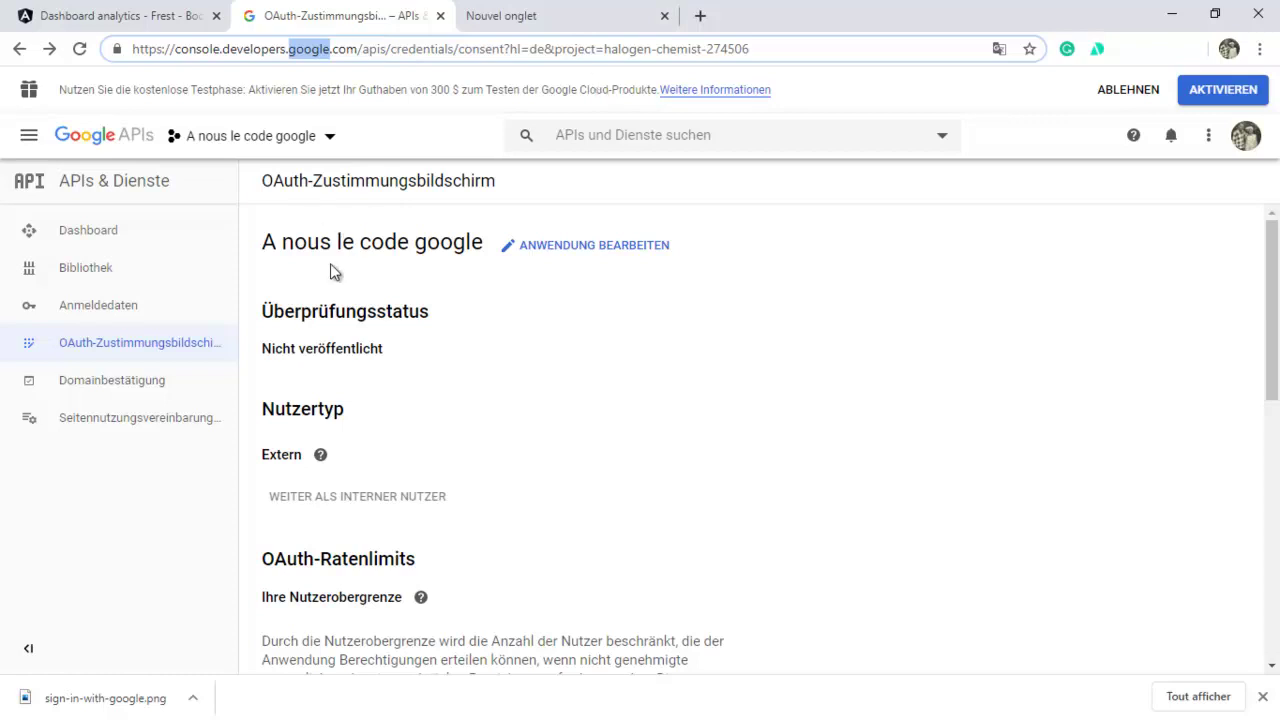
Step: Create a new Google API project named AuthentificationGoogle without an organisation
{"action": "left_click", "coordinate": [320, 150]}
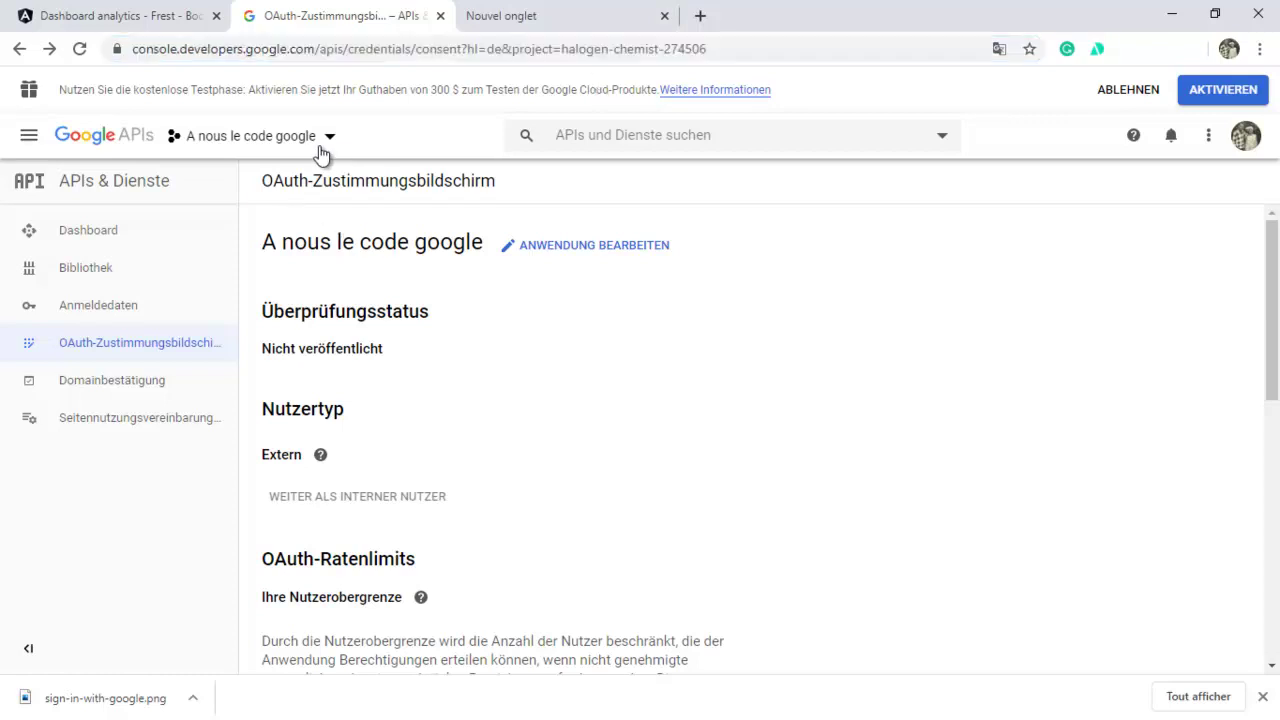
{"action": "left_click", "coordinate": [323, 145]}
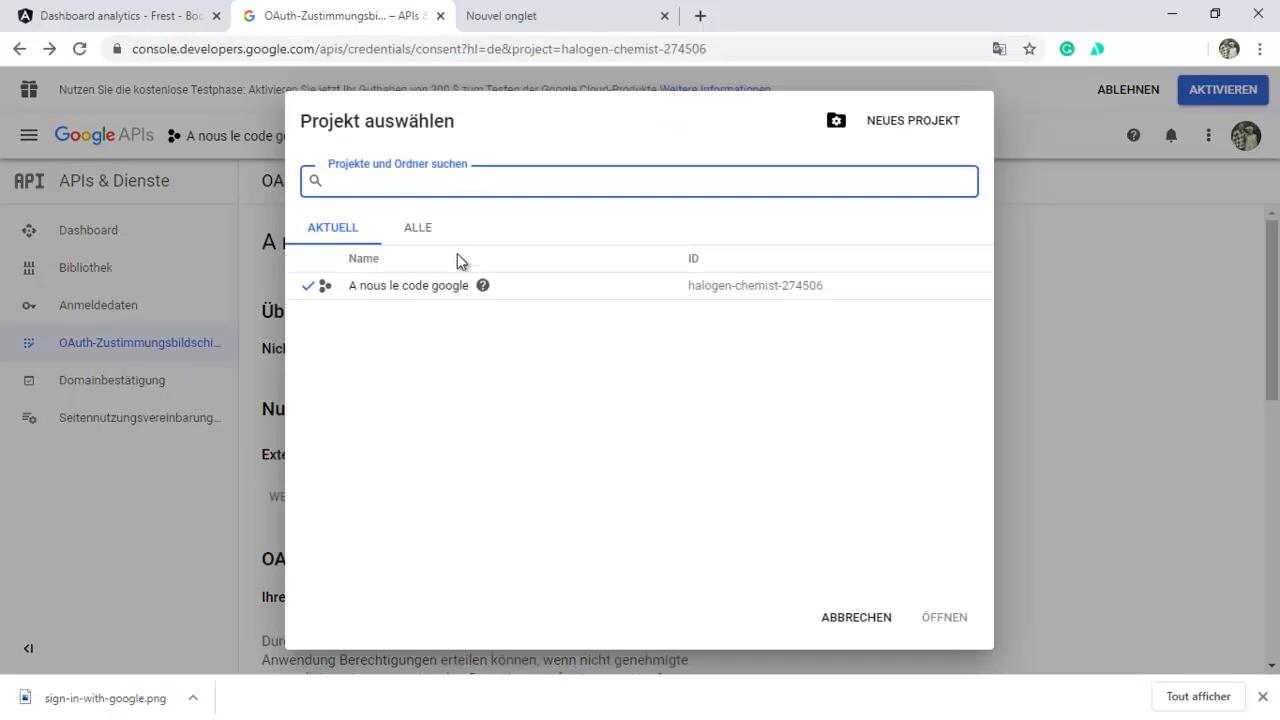
{"action": "left_click", "coordinate": [906, 120]}
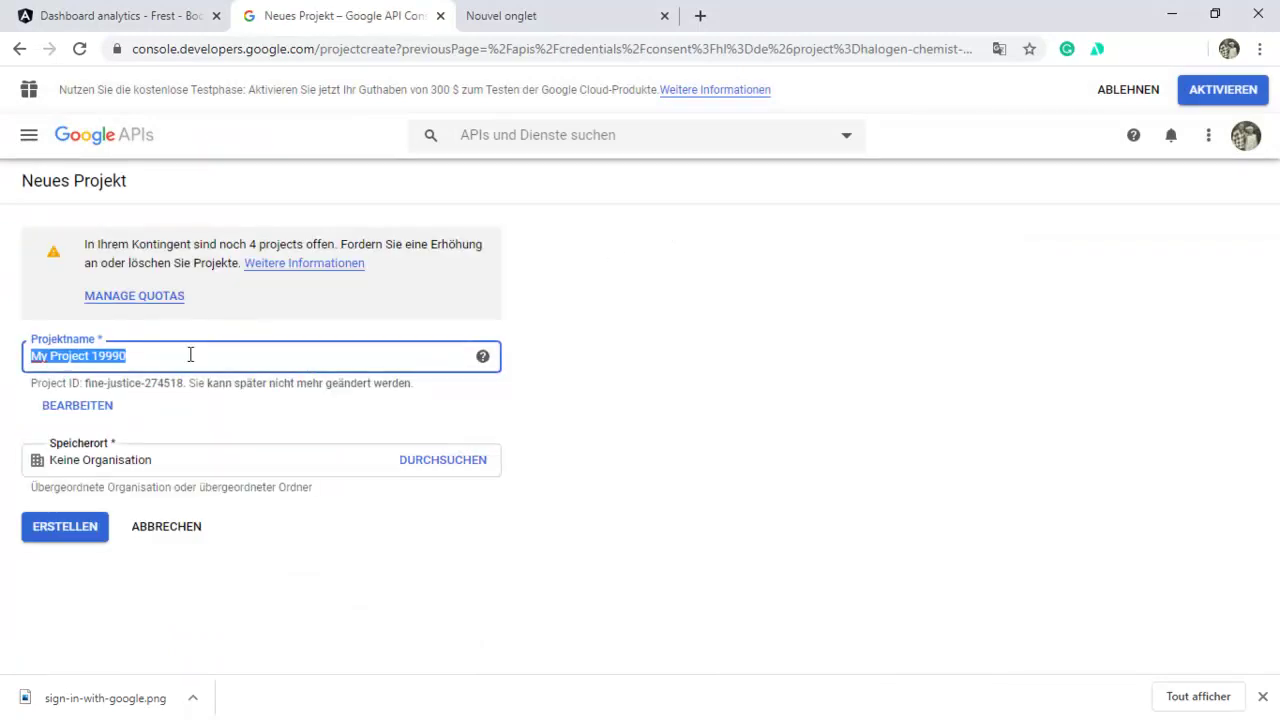
{"action": "type", "text": "Tuto g"}
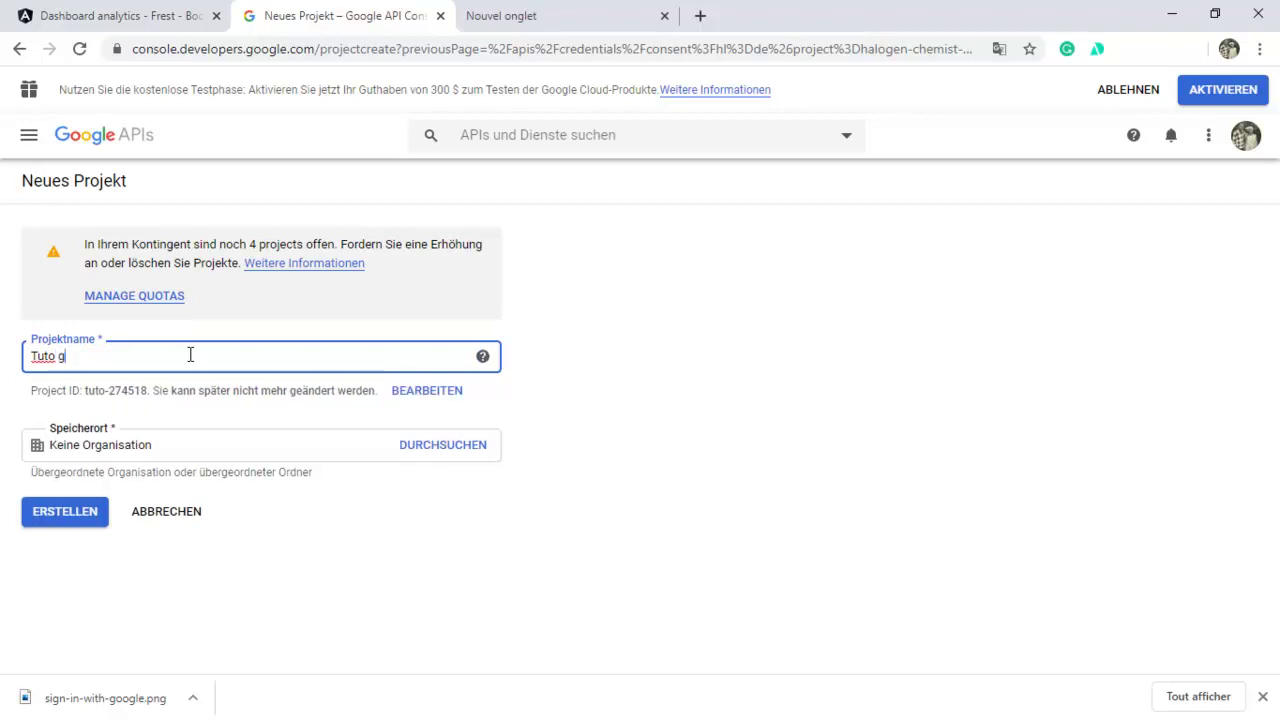
{"action": "key", "text": "BackSpace"}
{"action": "key", "text": "BackSpace"}
{"action": "type", "text": "Authentification"}
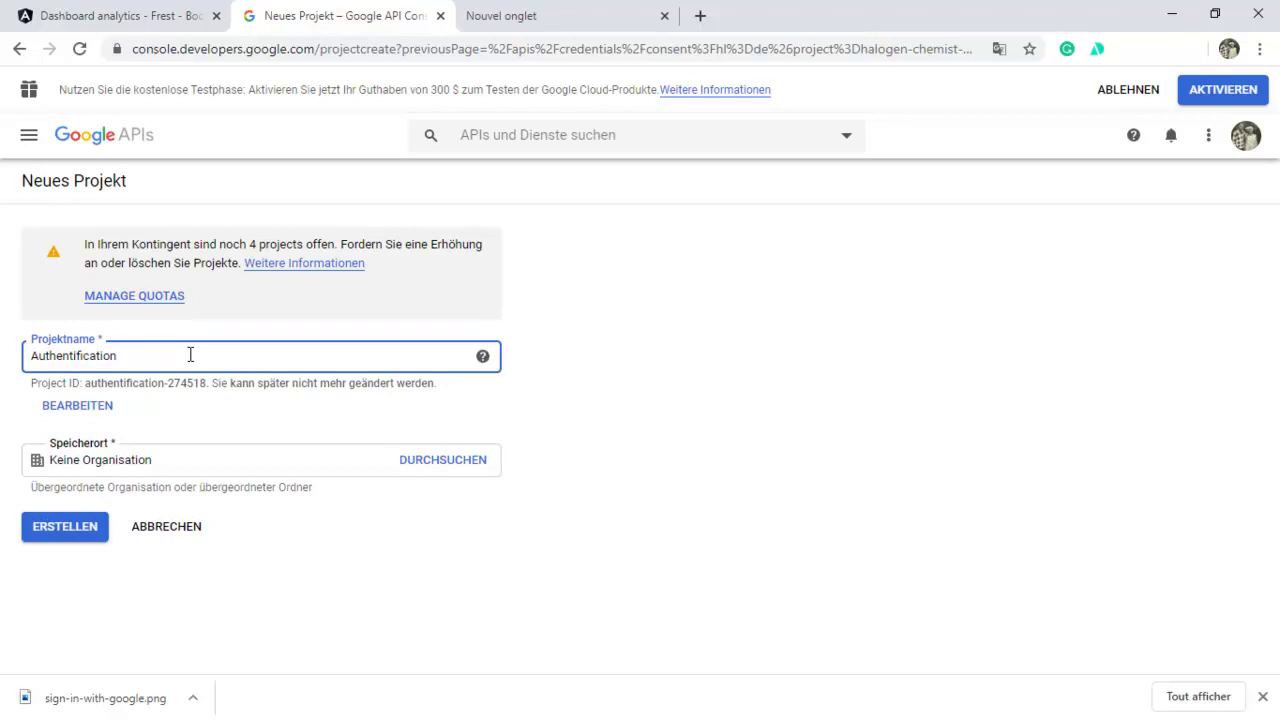
{"action": "type", "text": "Google"}
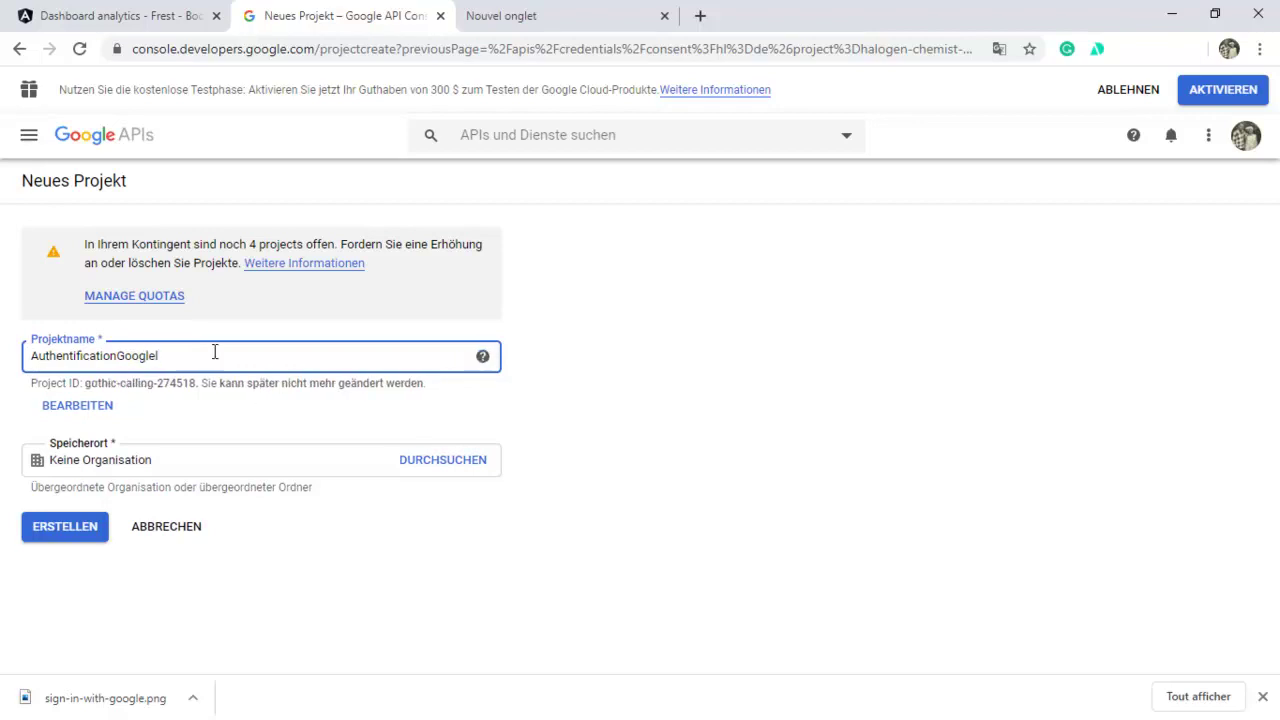
{"action": "key", "text": "BackSpace"}
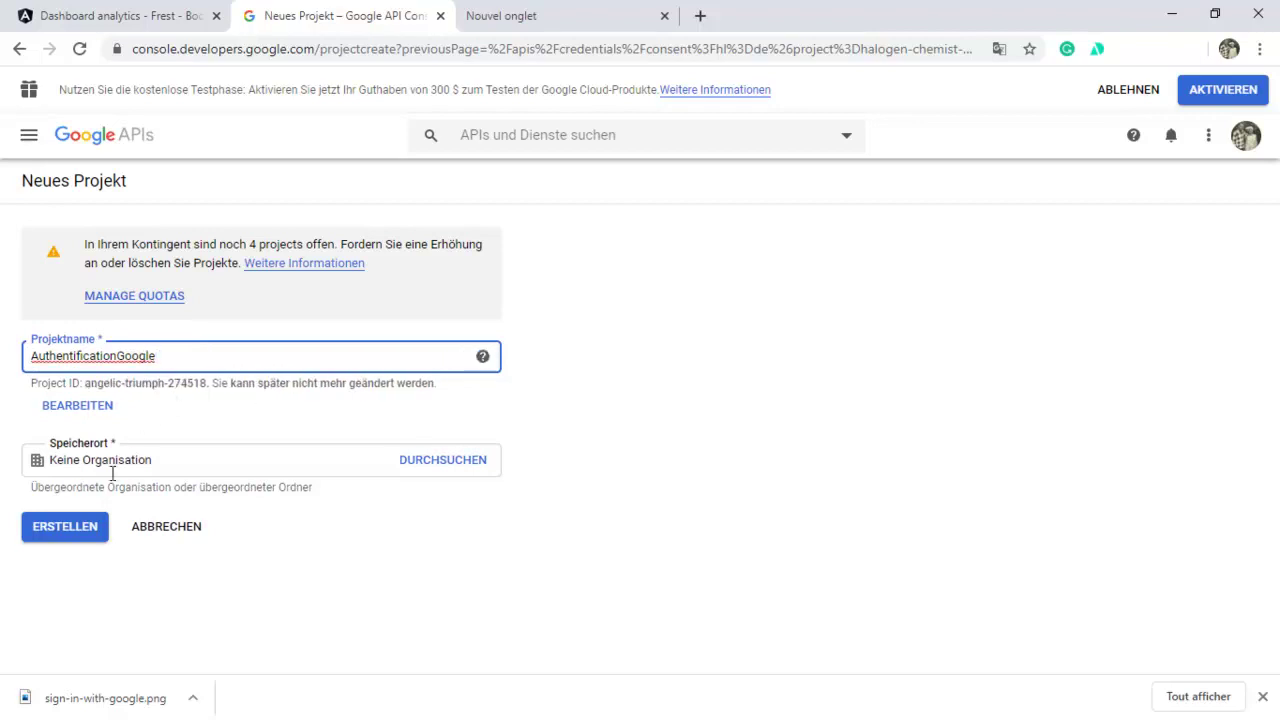
{"action": "left_click", "coordinate": [84, 531]}
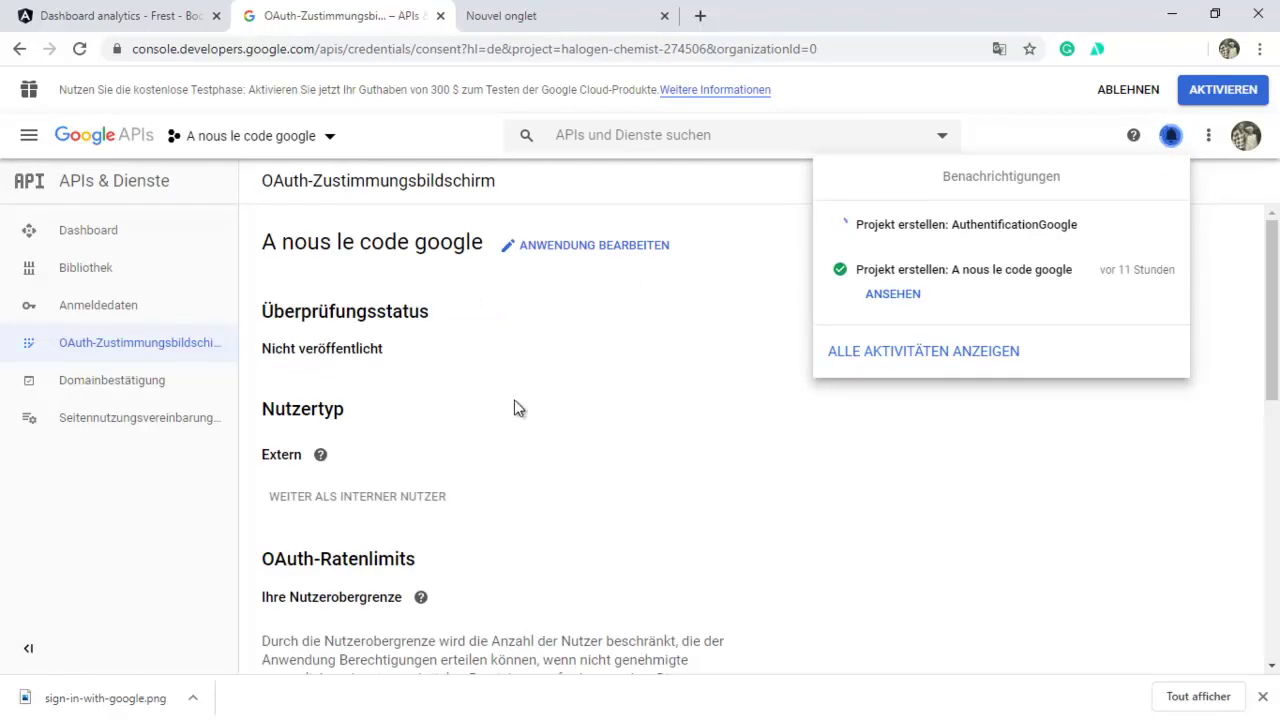
Step: Dismiss the notifications and switch the console to the AuthentificationGoogle project
{"action": "left_click", "coordinate": [517, 406]}
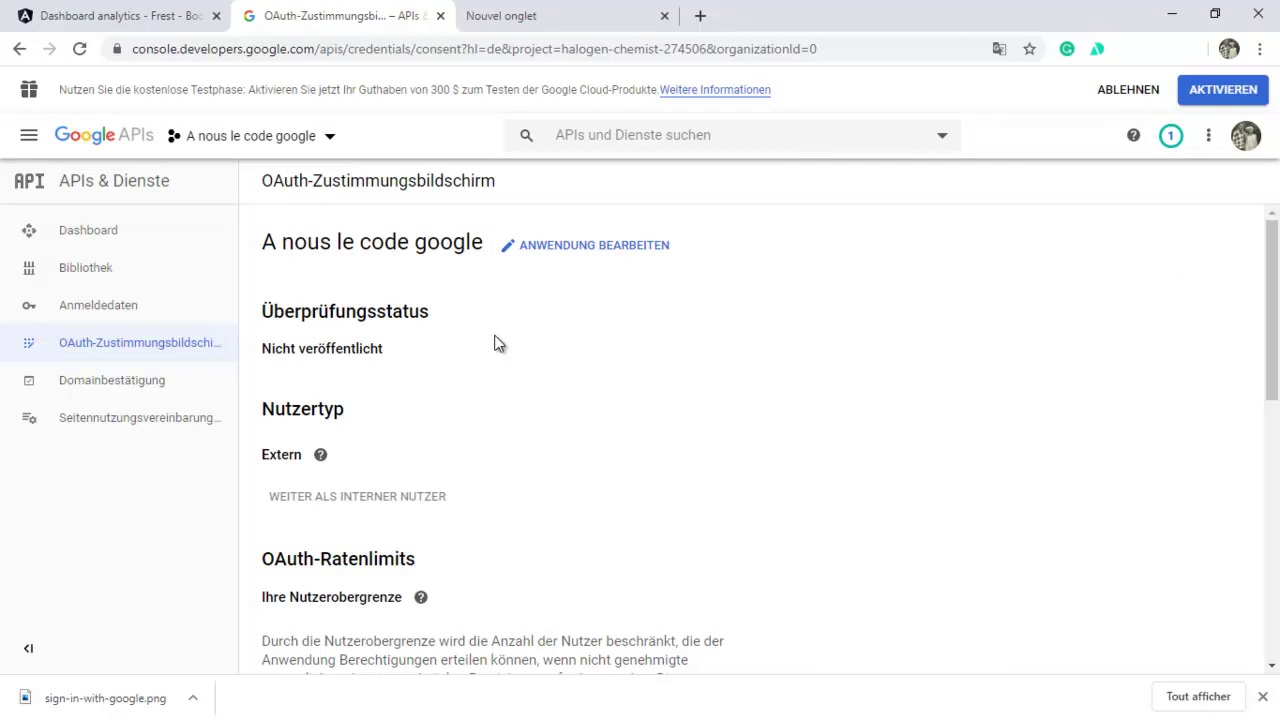
{"action": "left_click", "coordinate": [331, 142]}
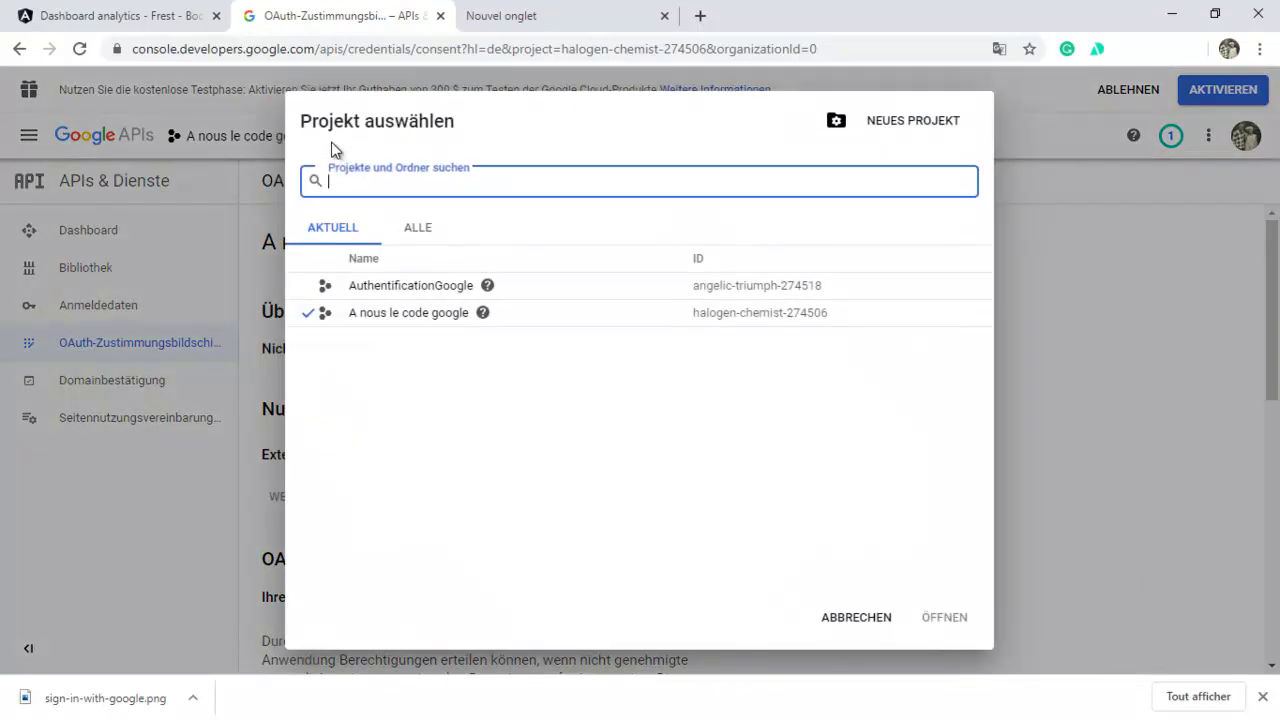
{"action": "left_click", "coordinate": [405, 288]}
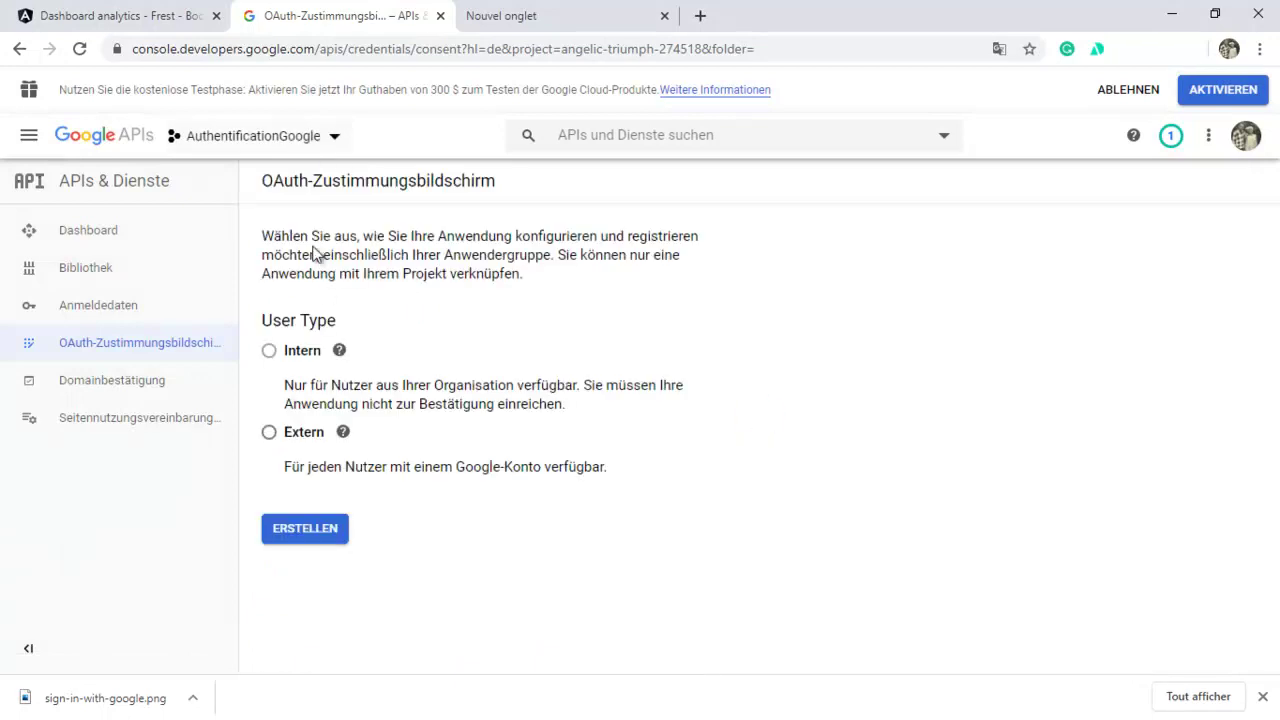
Step: Review the user type descriptions and create the OAuth consent screen with the user type Extern
{"action": "mouse_move", "coordinate": [300, 348]}
{"action": "left_click_drag", "start_coordinate": [337, 386], "coordinate": [589, 407]}
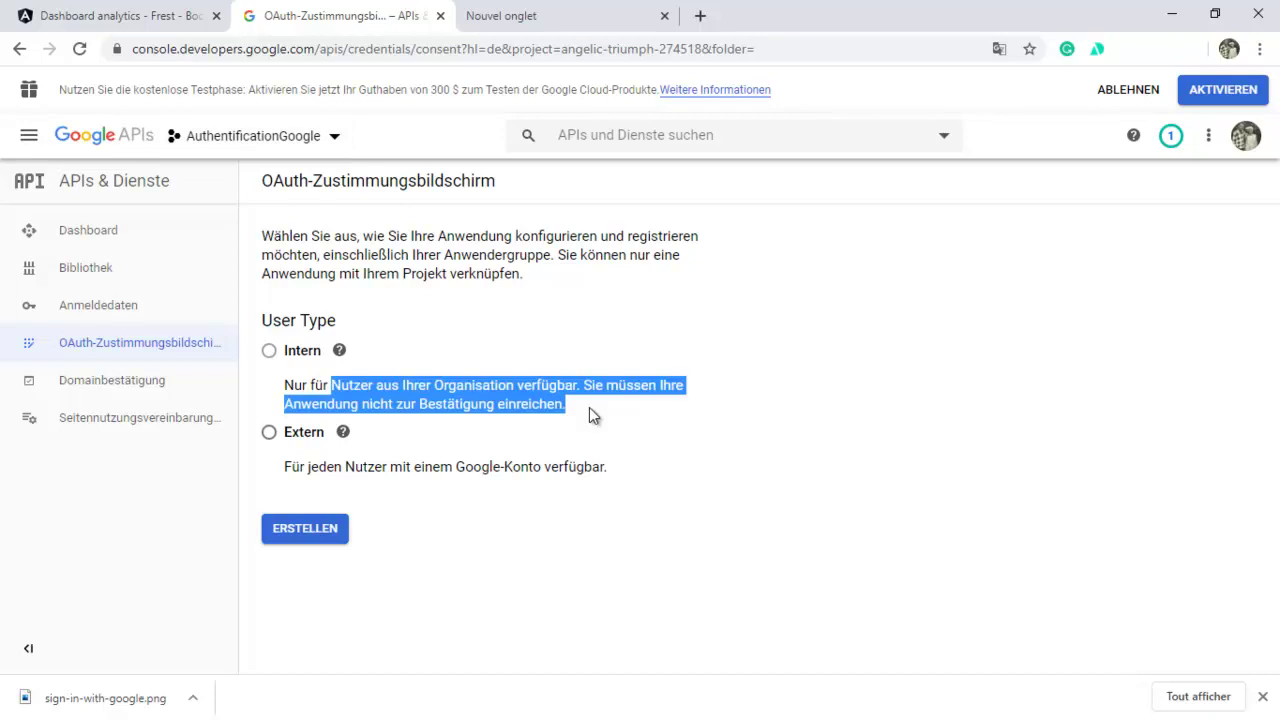
{"action": "left_click_drag", "start_coordinate": [278, 469], "coordinate": [621, 468]}
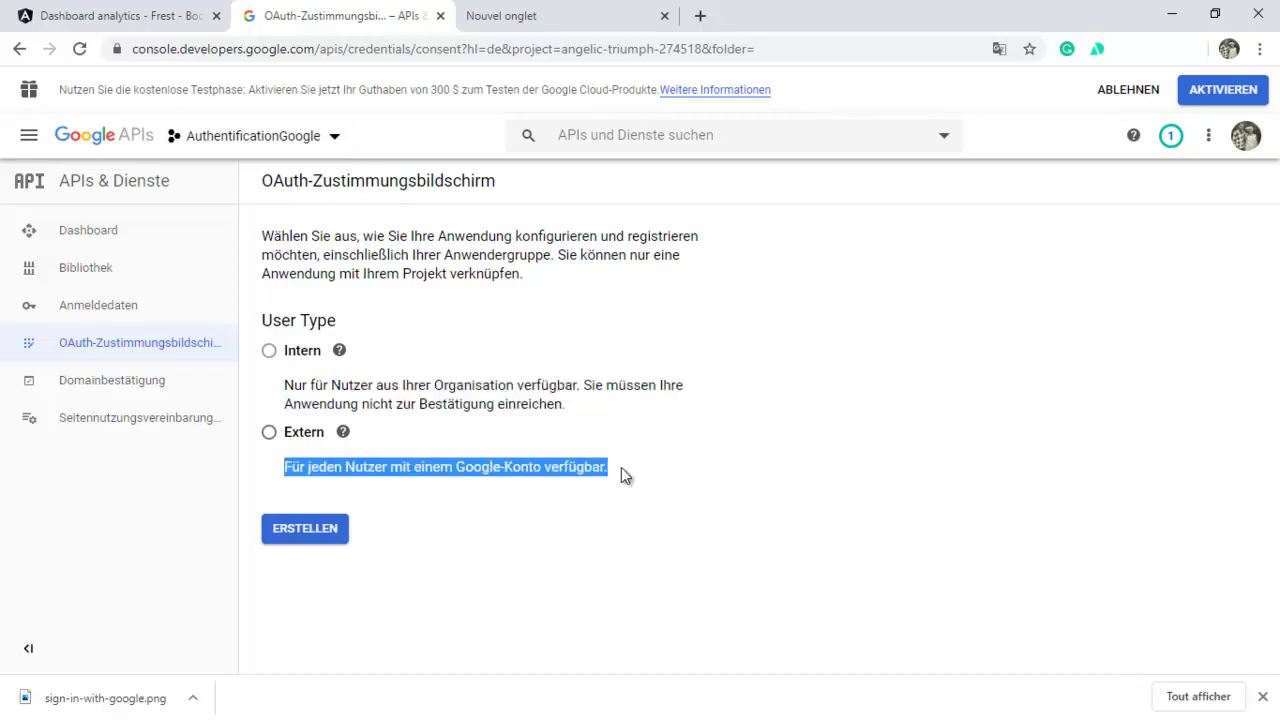
{"action": "left_click", "coordinate": [272, 433]}
{"action": "left_click", "coordinate": [302, 528]}
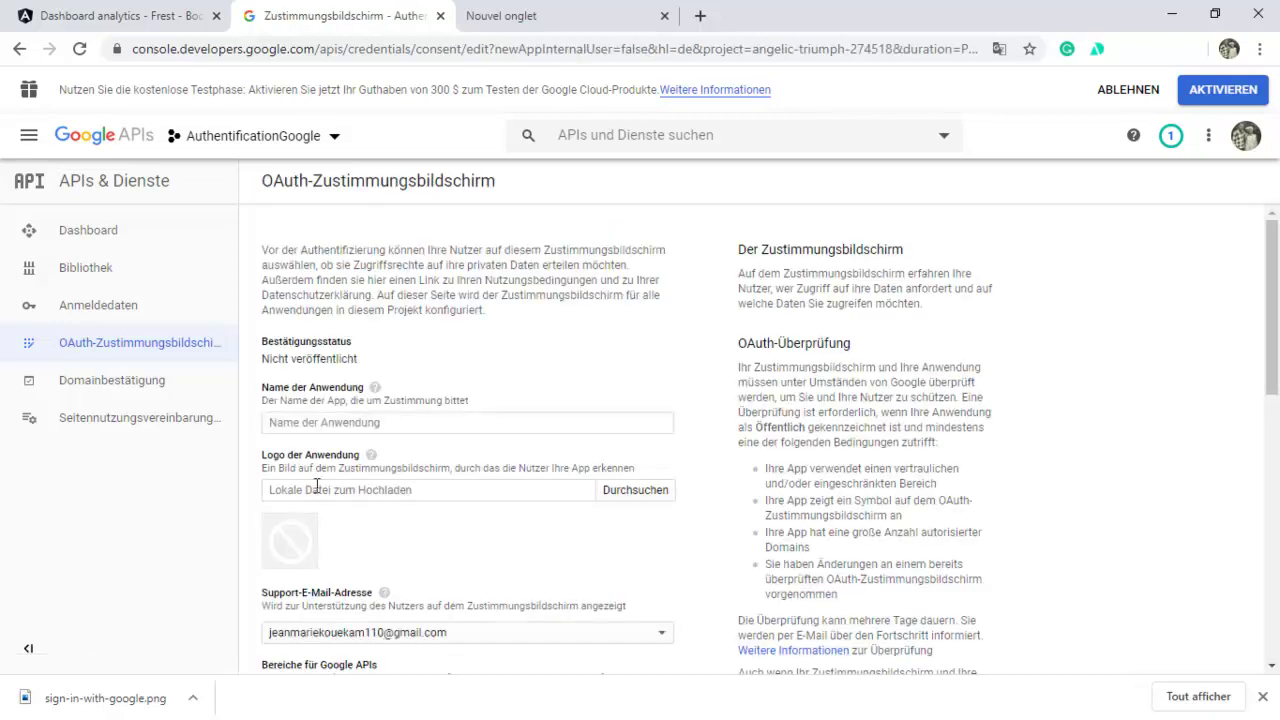
Step: Set the application name on the OAuth consent screen to AuthentificationGoogle
{"action": "scroll", "coordinate": [519, 367], "scroll_direction": "down", "scroll_amount": 4}
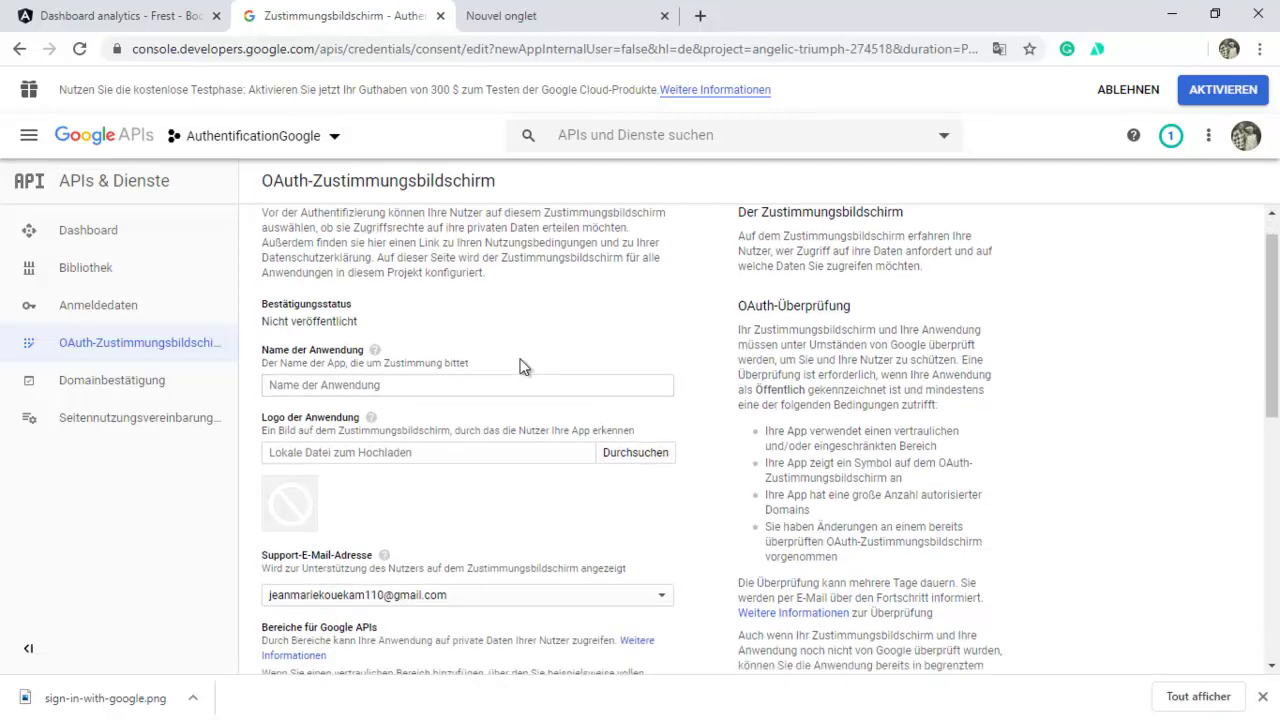
{"action": "scroll", "coordinate": [519, 367], "scroll_direction": "up", "scroll_amount": 2}
{"action": "scroll", "coordinate": [519, 367], "scroll_direction": "up", "scroll_amount": 1}
{"action": "left_click", "coordinate": [472, 384]}
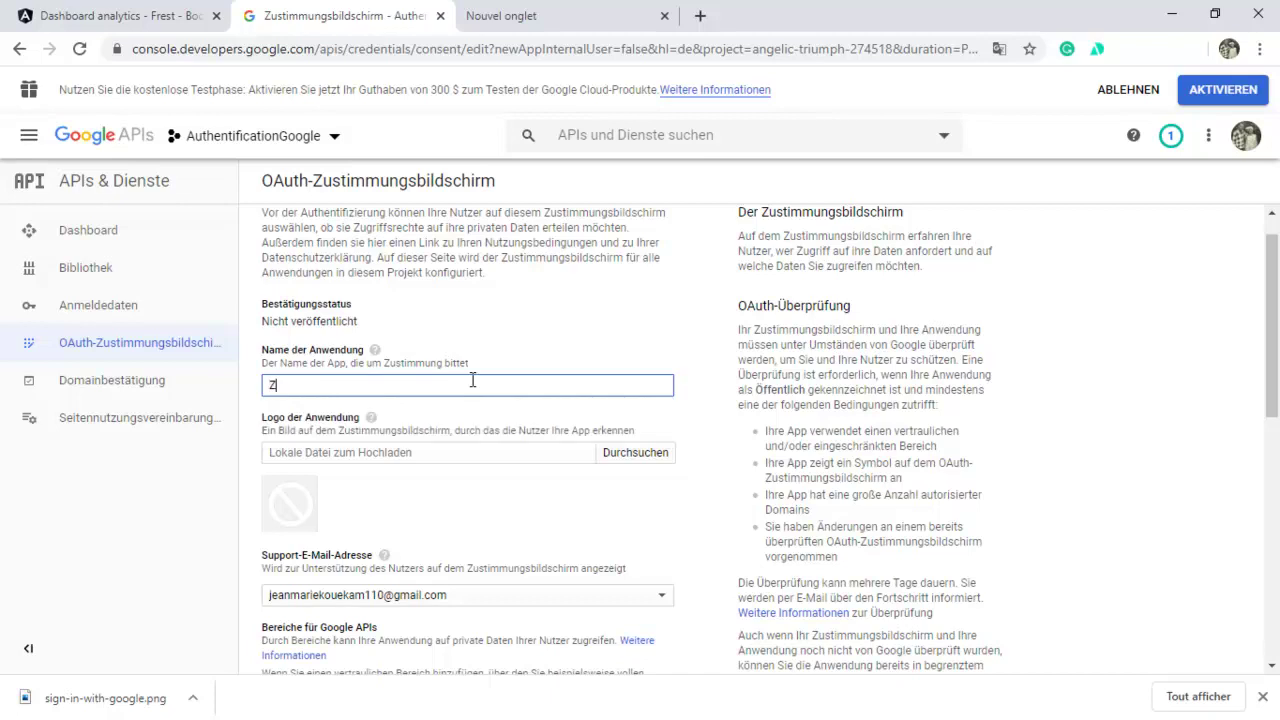
{"action": "type", "text": "AuthentificationGoogle"}
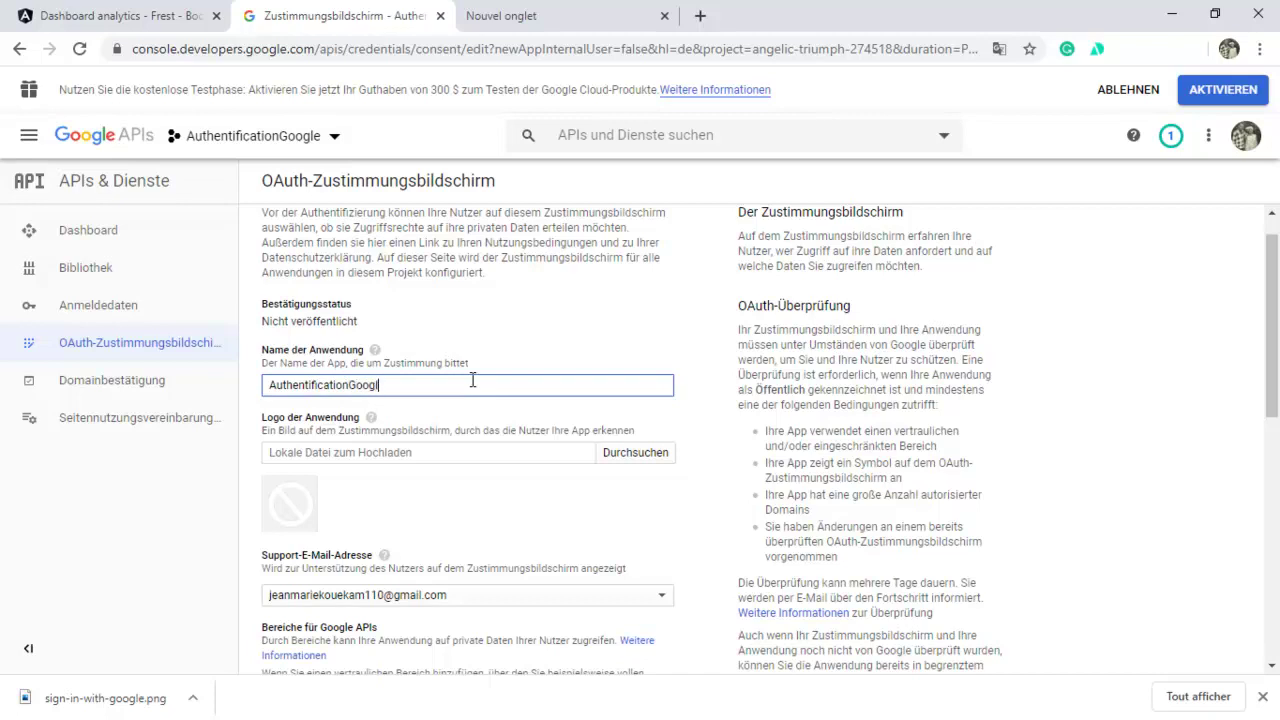
Step: Skip the logo upload and save the OAuth consent screen for the application
{"action": "left_click", "coordinate": [425, 490]}
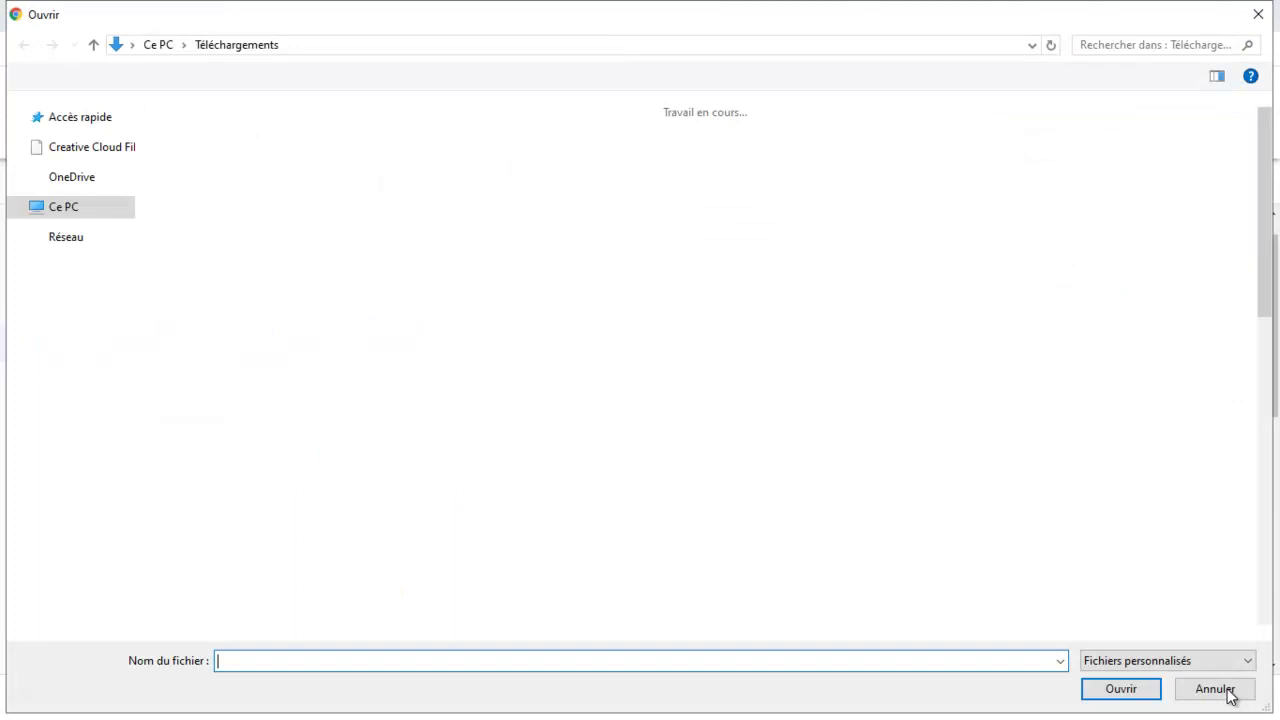
{"action": "left_click", "coordinate": [1214, 689]}
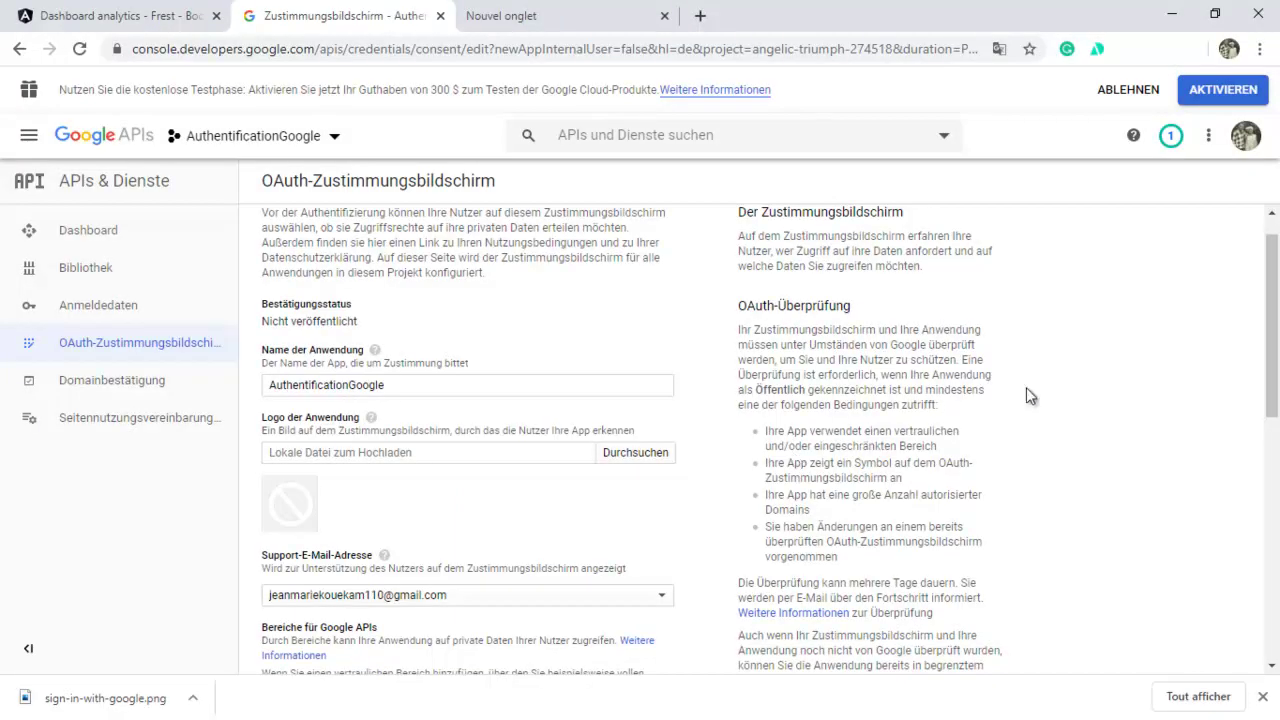
{"action": "left_click_drag", "start_coordinate": [1275, 352], "coordinate": [1275, 472]}
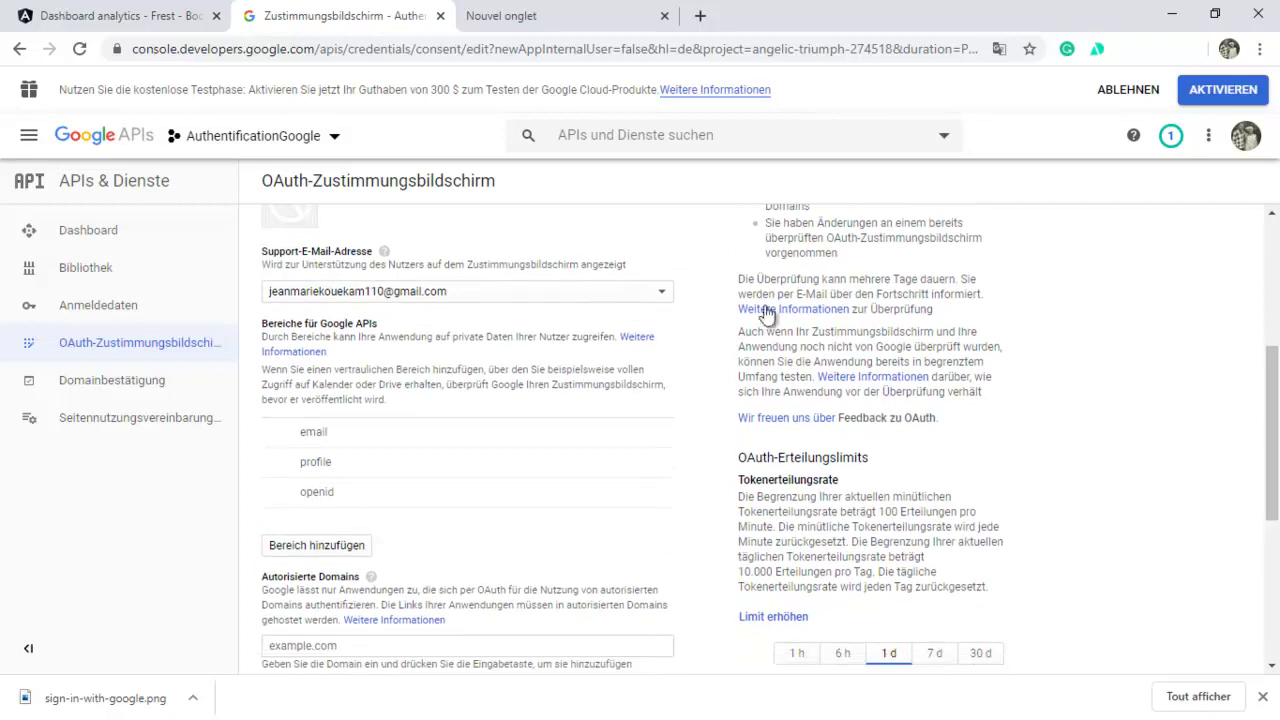
{"action": "left_click_drag", "start_coordinate": [1277, 504], "coordinate": [1277, 627]}
{"action": "left_click", "coordinate": [293, 644]}
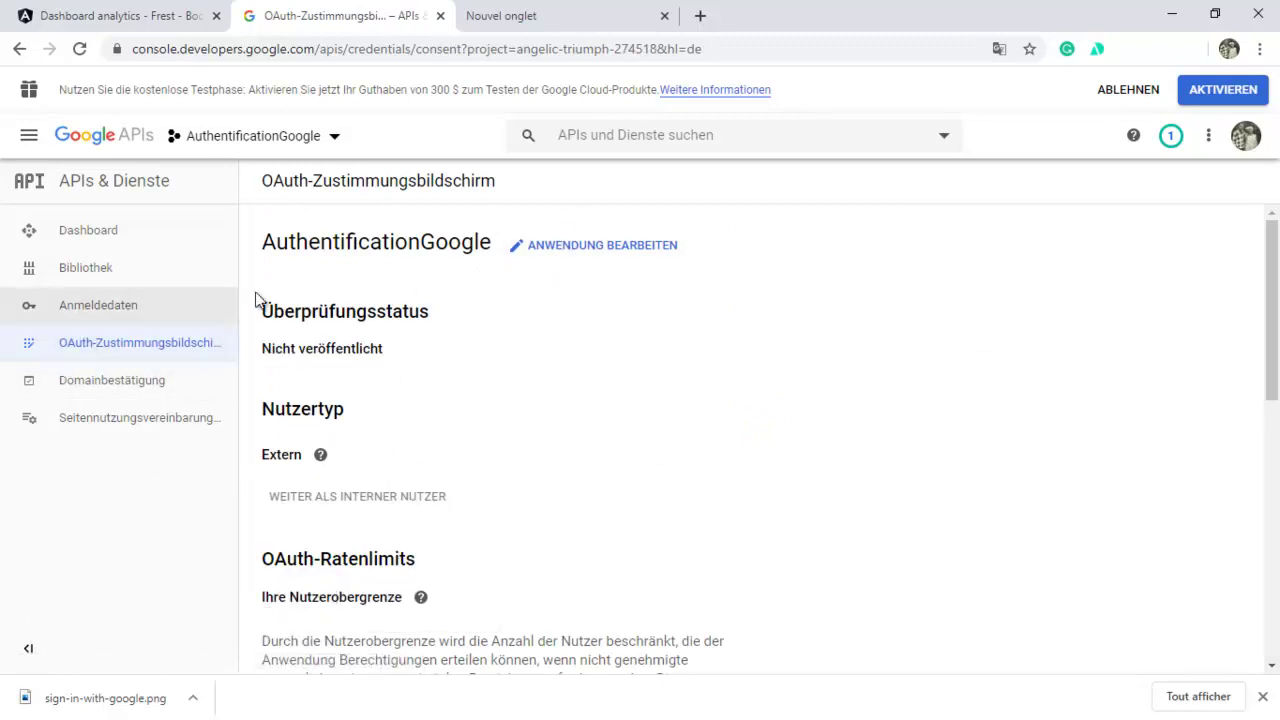
Step: Start creating an OAuth client ID credential with the application type Webanwendung
{"action": "left_click", "coordinate": [120, 316]}
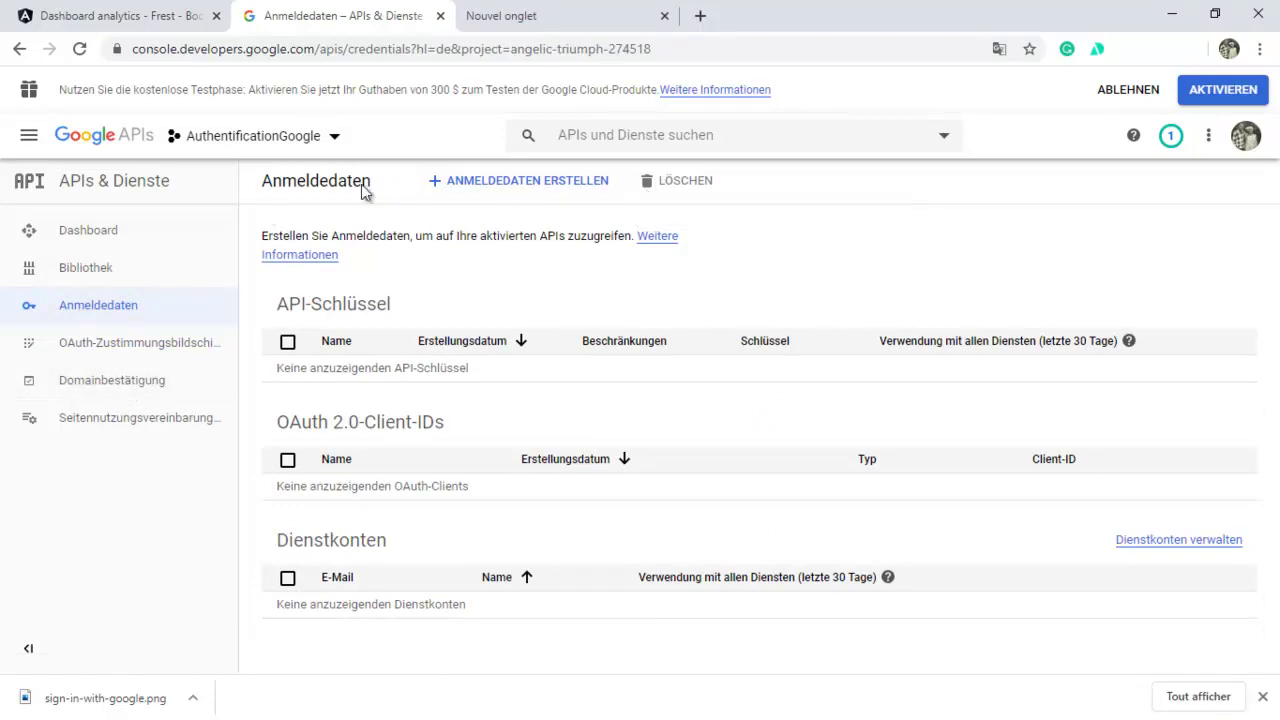
{"action": "left_click", "coordinate": [511, 190]}
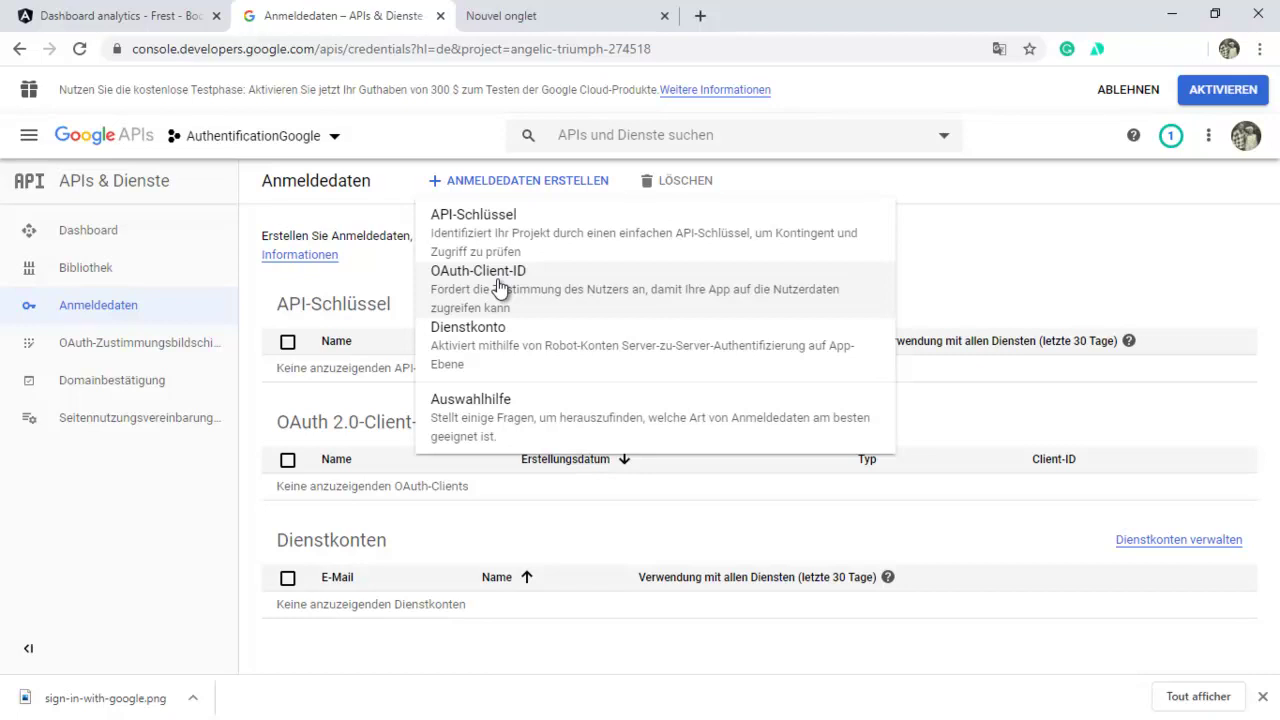
{"action": "left_click", "coordinate": [475, 287]}
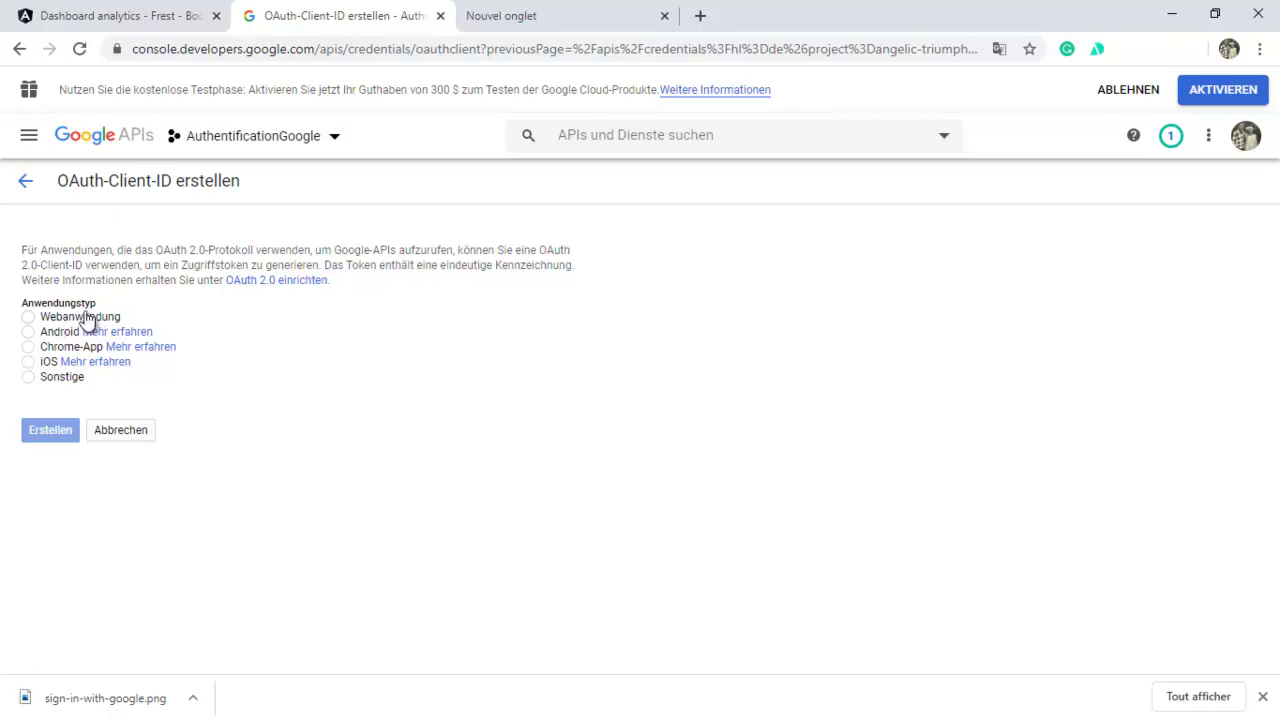
{"action": "left_click", "coordinate": [36, 318]}
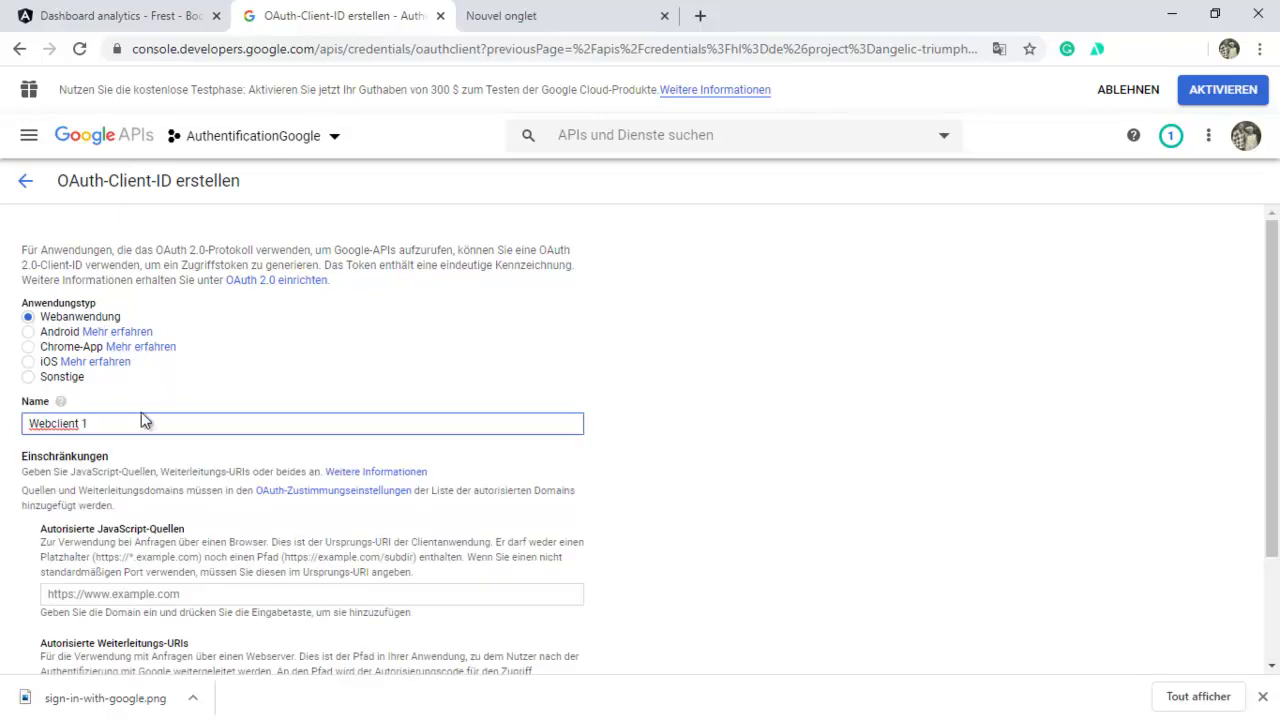
Step: Name the OAuth web client AuthentificationGoogle
{"action": "left_click_drag", "start_coordinate": [128, 420], "coordinate": [3, 425]}
{"action": "key", "text": "BackSpace"}
{"action": "type", "text": "AuthentificationGoogl"}
{"action": "key", "text": "BackSpace"}
{"action": "type", "text": "gle"}
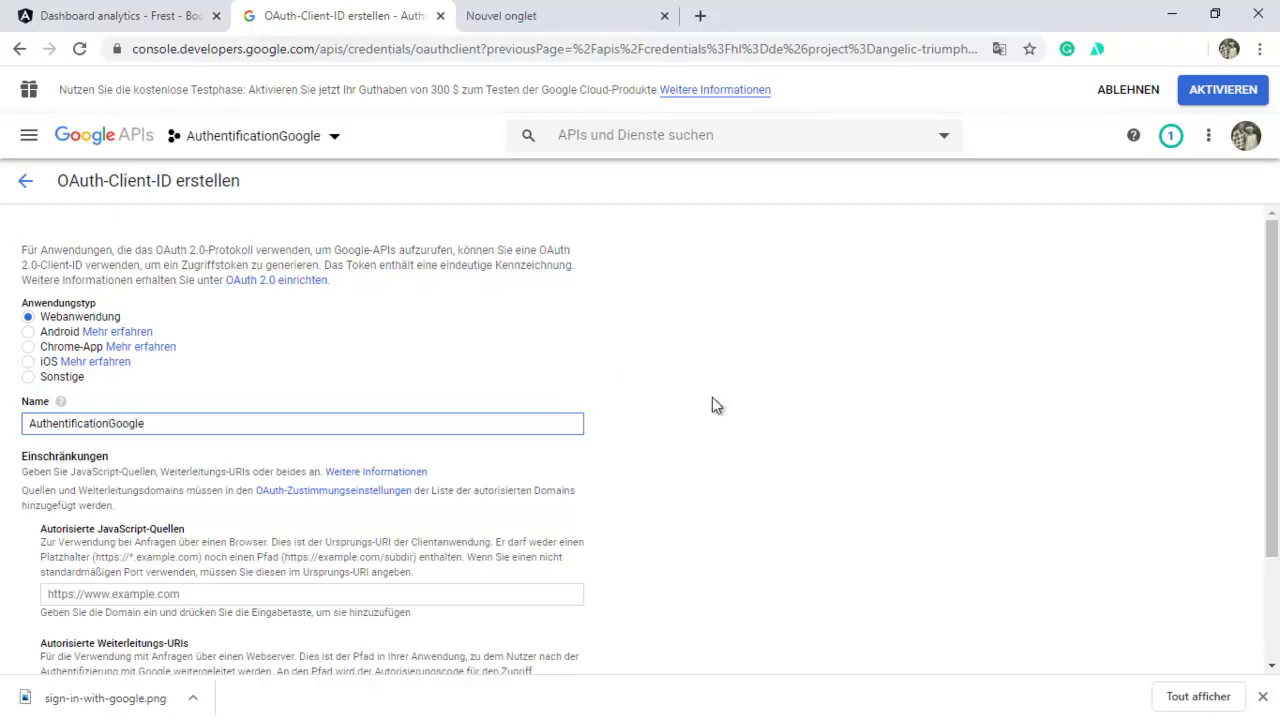
{"action": "left_click", "coordinate": [712, 397]}
{"action": "scroll", "coordinate": [712, 397], "scroll_direction": "down", "scroll_amount": 1}
{"action": "scroll", "coordinate": [712, 397], "scroll_direction": "down", "scroll_amount": 1}
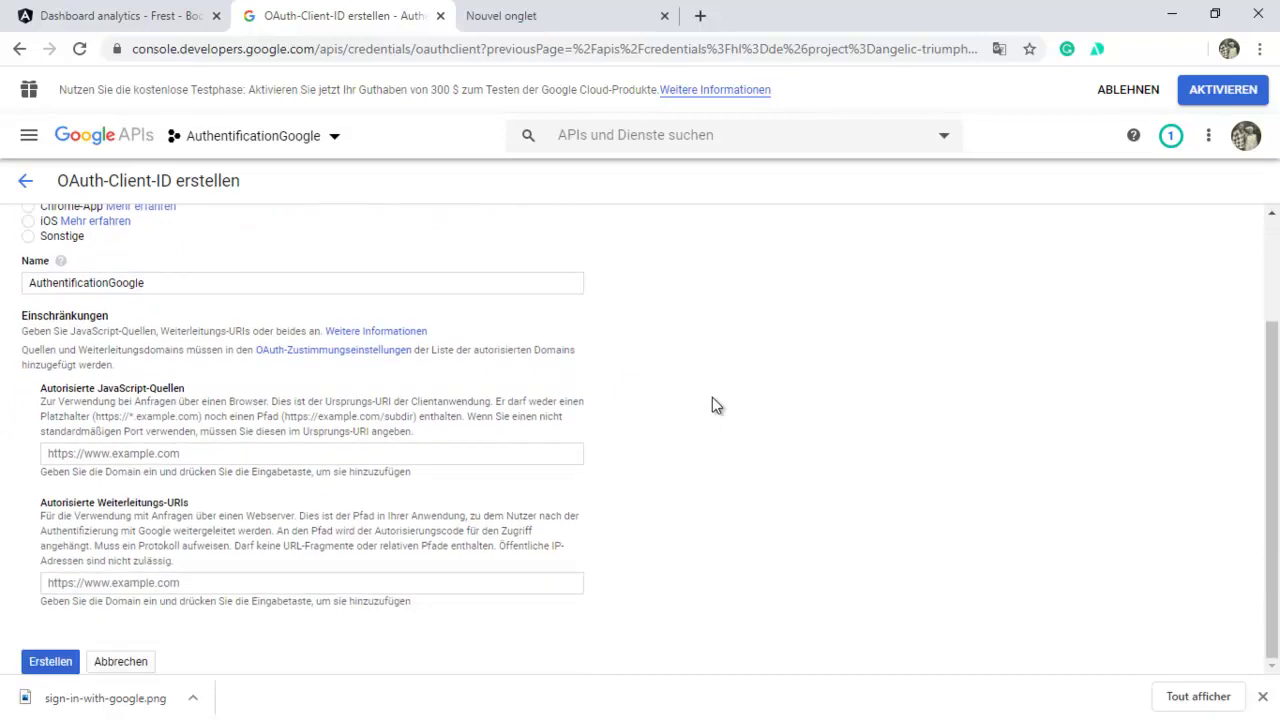
{"action": "left_click", "coordinate": [387, 581]}
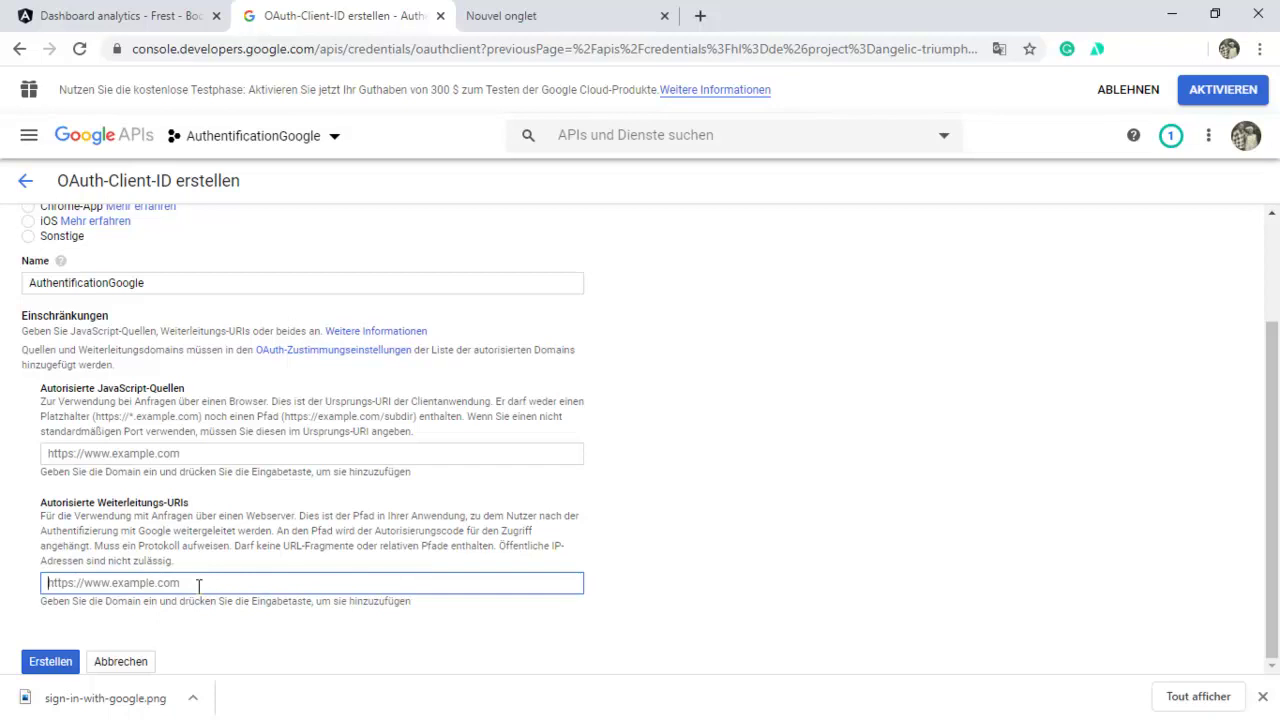
{"action": "type", "text": "lo"}
{"action": "key", "text": "BackSpace"}
{"action": "key", "text": "BackSpace"}
Step: Switch to the Cmder terminal and list the contents of the Mes tutoriels folder
{"action": "key", "text": "alt+Tab"}
{"action": "left_click", "coordinate": [967, 219]}
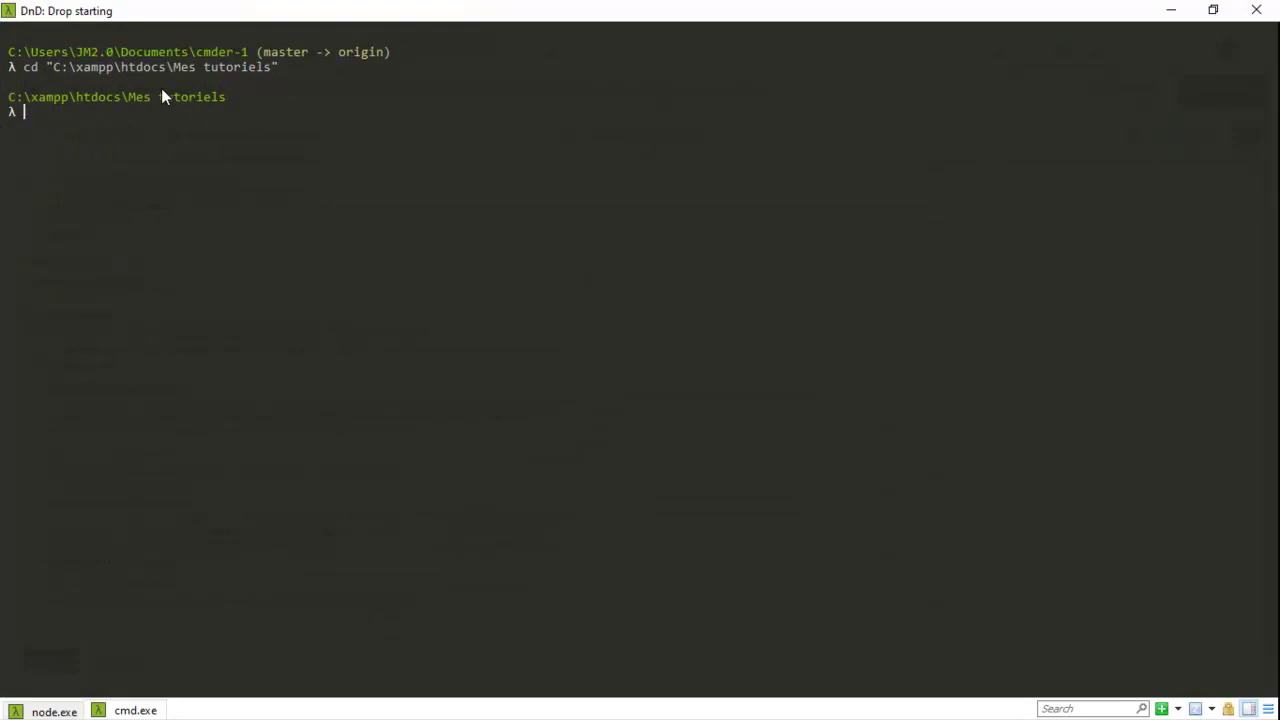
{"action": "type", "text": "ls"}
{"action": "key", "text": "Return"}
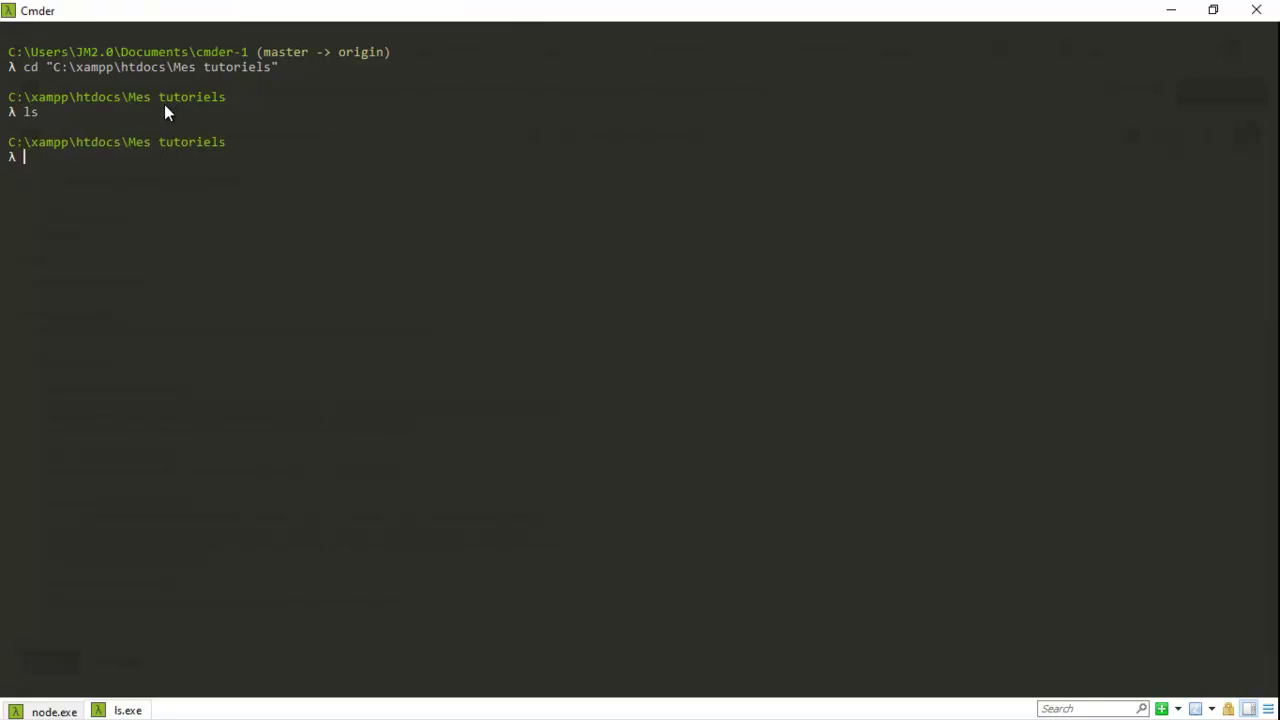
{"action": "type", "text": "dir"}
{"action": "key", "text": "Return"}
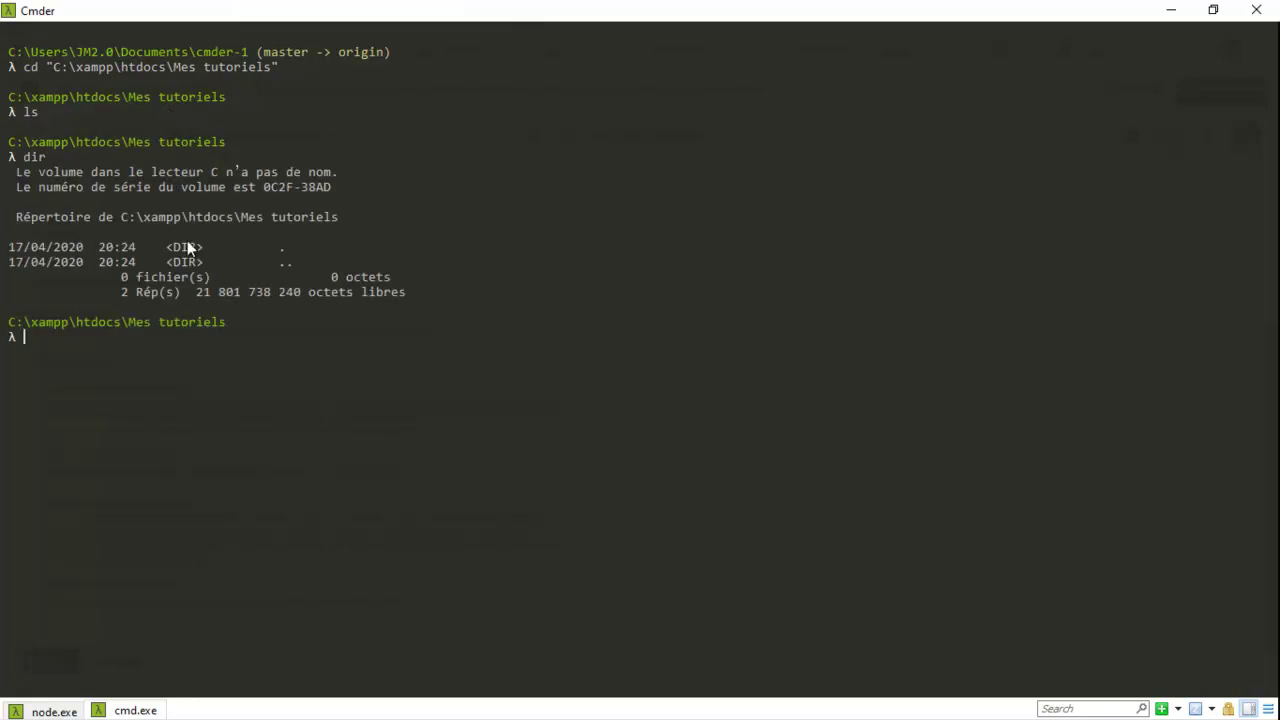
Step: Create a directory named AuthentificationGoole inside Mes tutoriels
{"action": "type", "text": "mik"}
{"action": "key", "text": "BackSpace"}
{"action": "key", "text": "BackSpace"}
{"action": "type", "text": "k"}
{"action": "key", "text": "BackSpace"}
{"action": "type", "text": "m"}
{"action": "key", "text": "BackSpace"}
{"action": "type", "text": "kdir"}
{"action": "type", "text": " Authe"}
{"action": "type", "text": "ntion"}
{"action": "key", "text": "BackSpace"}
{"action": "key", "text": "BackSpace"}
{"action": "type", "text": "fi"}
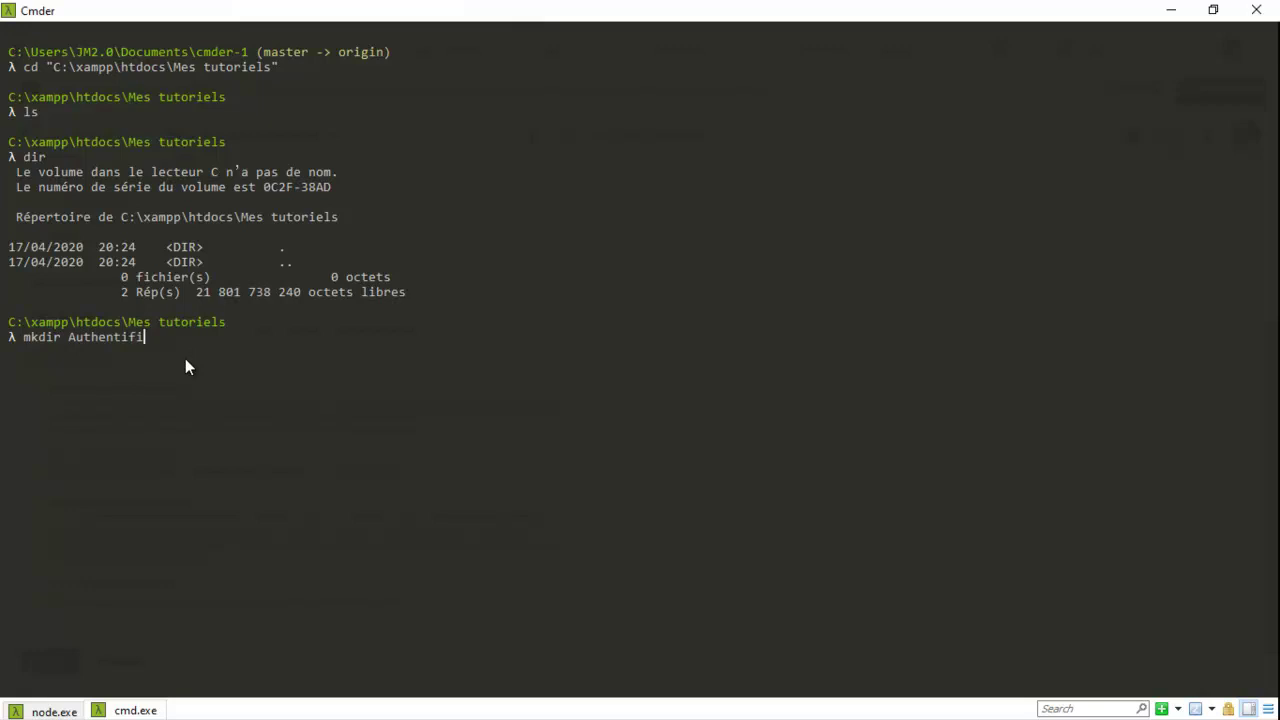
{"action": "type", "text": "cationGoole"}
{"action": "key", "text": "Return"}
Step: Change the terminal's working directory to the new AuthentificationGoole folder
{"action": "type", "text": "cd "}
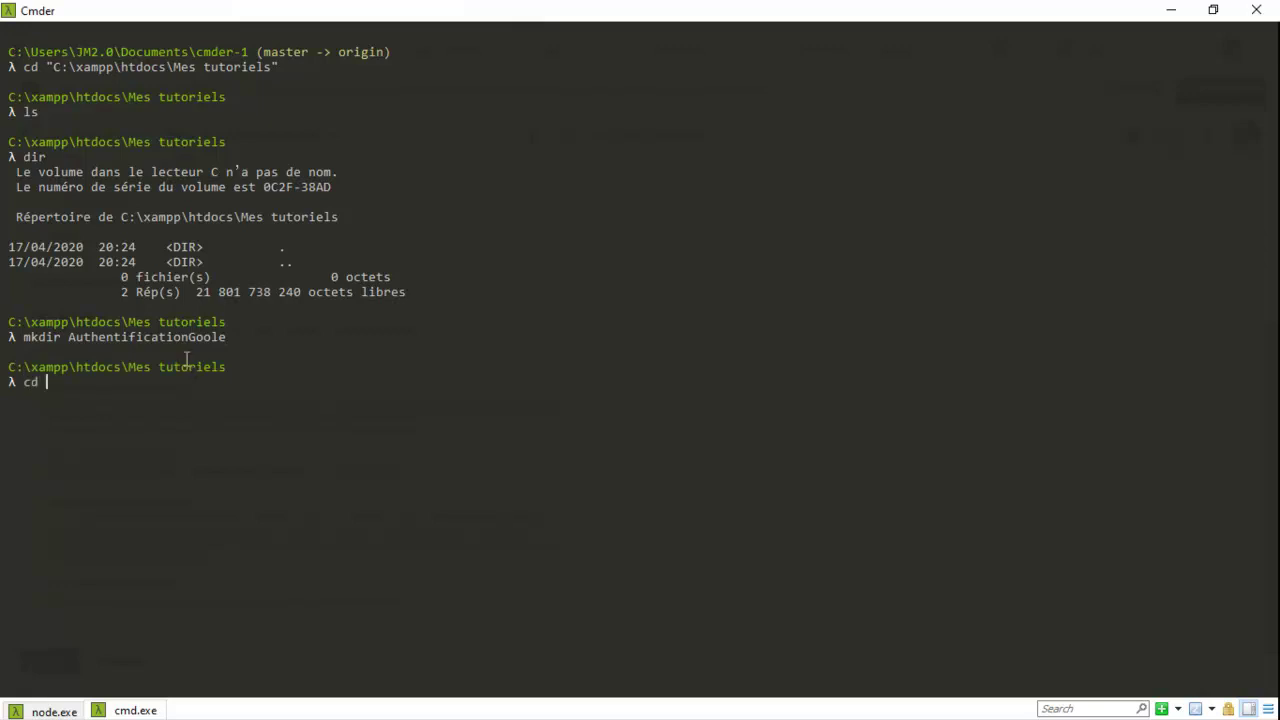
{"action": "type", "text": "A"}
{"action": "key", "text": "Tab"}
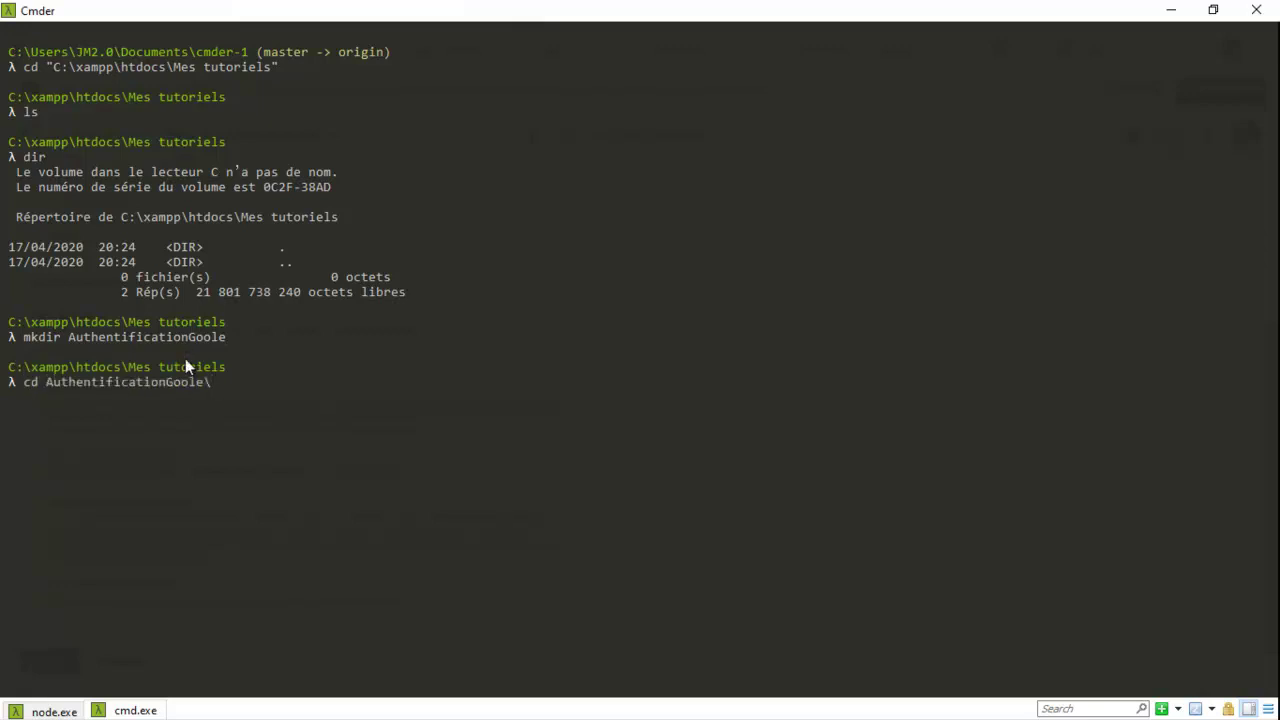
{"action": "key", "text": "Return"}
{"action": "type", "text": "mkdir"}
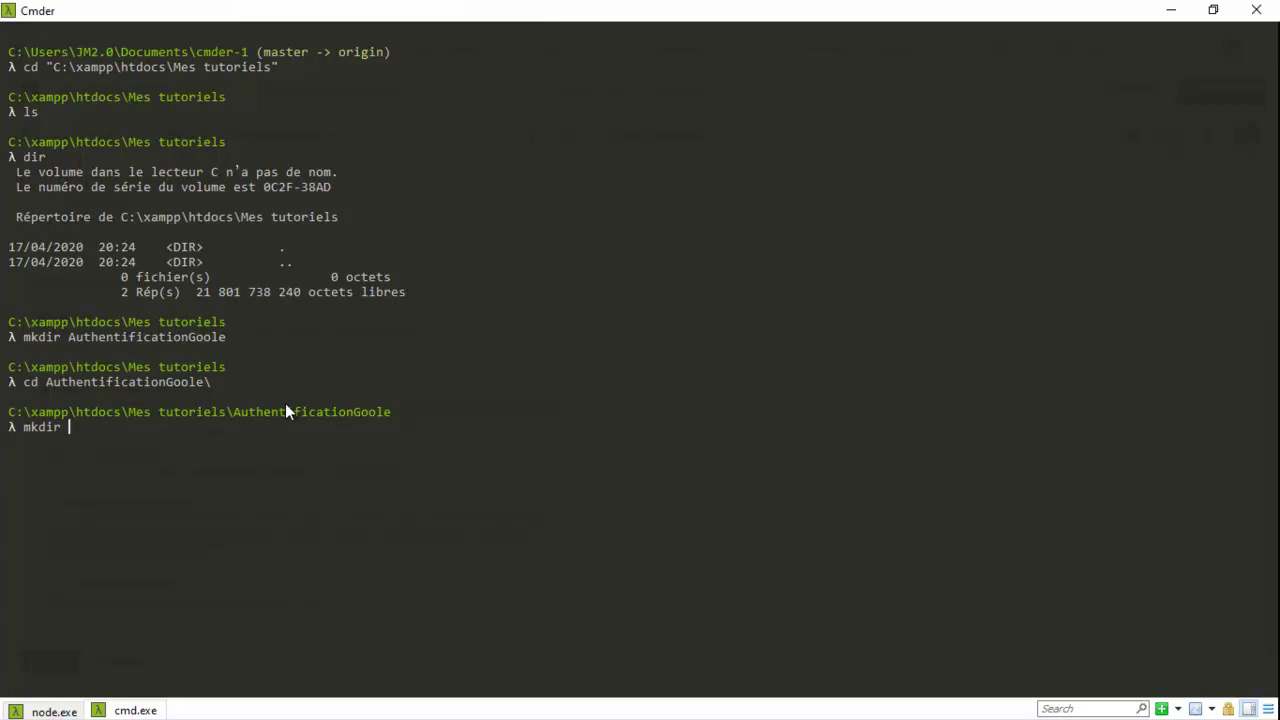
{"action": "key", "text": "Escape"}
Step: Switch to File Explorer and check the AuthentificationGoole folder inside htdocs\Mes tutoriels
{"action": "key", "text": "alt+Tab"}
{"action": "key", "text": "alt+Tab"}
{"action": "key", "text": "alt+Tab"}
{"action": "key", "text": "alt+Tab"}
{"action": "key", "text": "alt+Tab"}
{"action": "key", "text": "alt+Tab"}
{"action": "key", "text": "alt+Tab"}
{"action": "key", "text": "alt+Tab"}
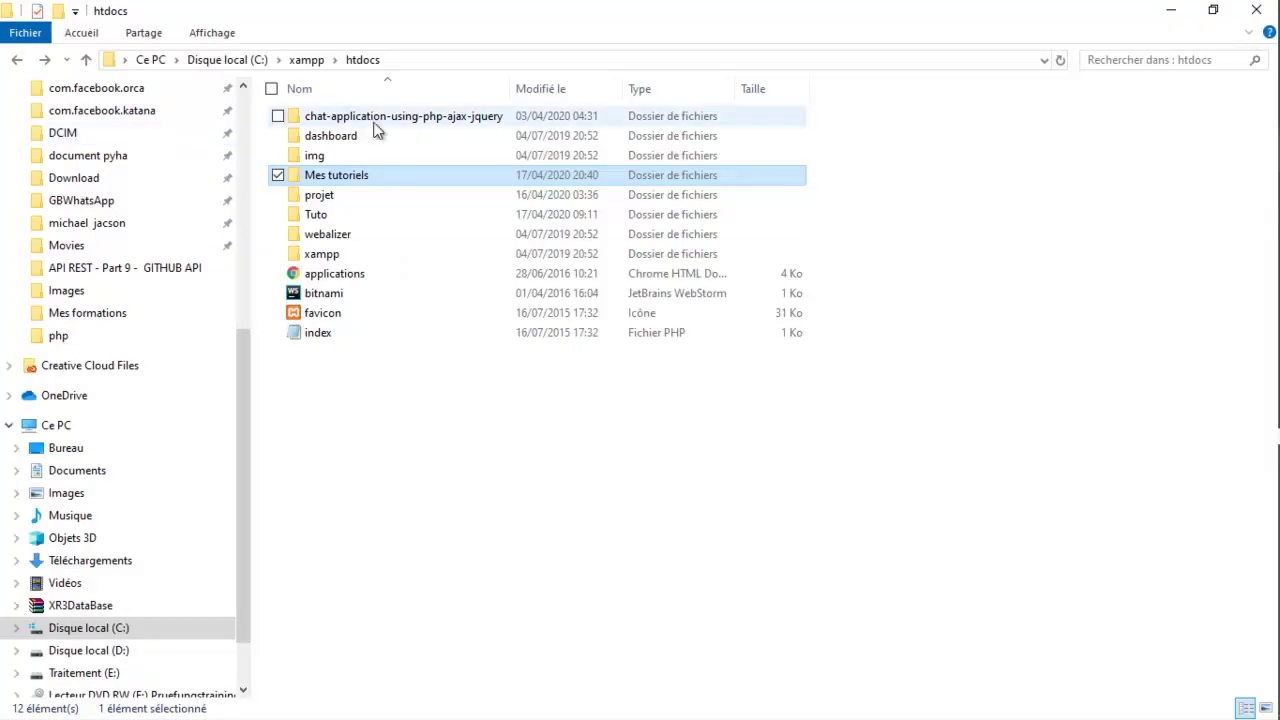
{"action": "double_click", "coordinate": [349, 174]}
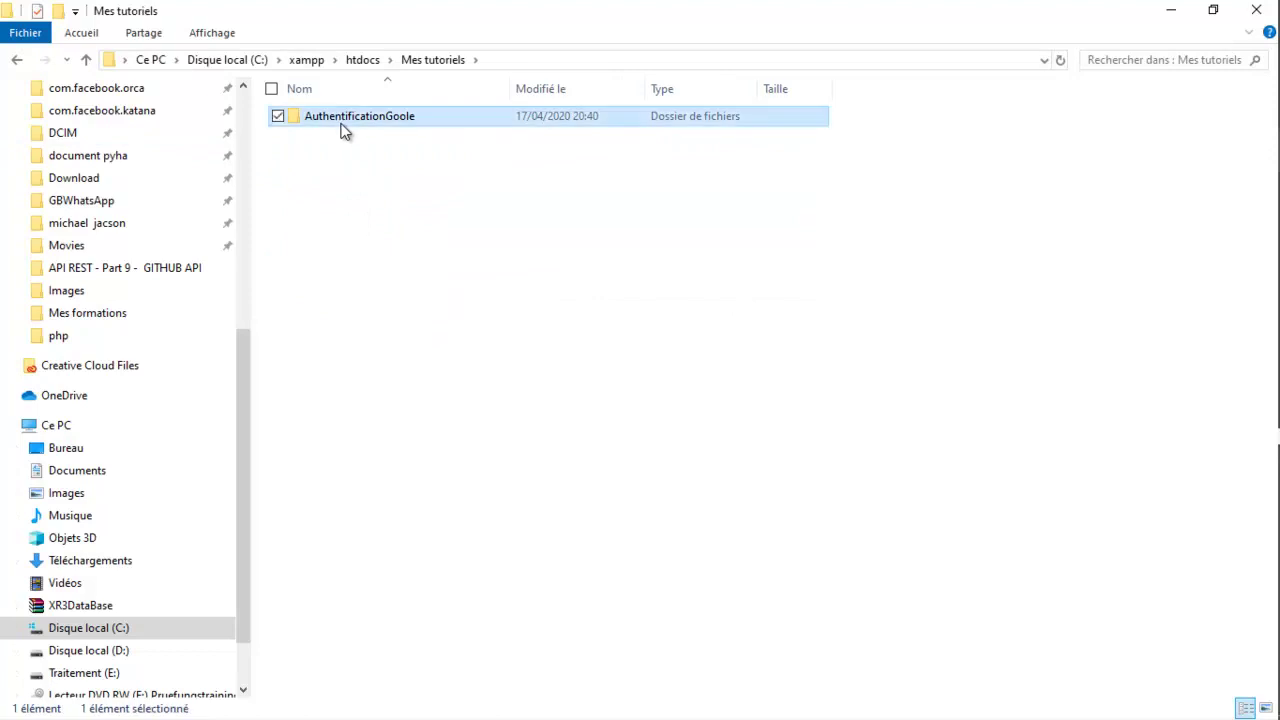
{"action": "double_click", "coordinate": [343, 129]}
{"action": "key", "text": "BackSpace"}
Step: Copy the login page's address in Chrome and paste it as the authorised redirect URI of the OAuth client
{"action": "key", "text": "alt+Tab"}
{"action": "key", "text": "alt+Tab"}
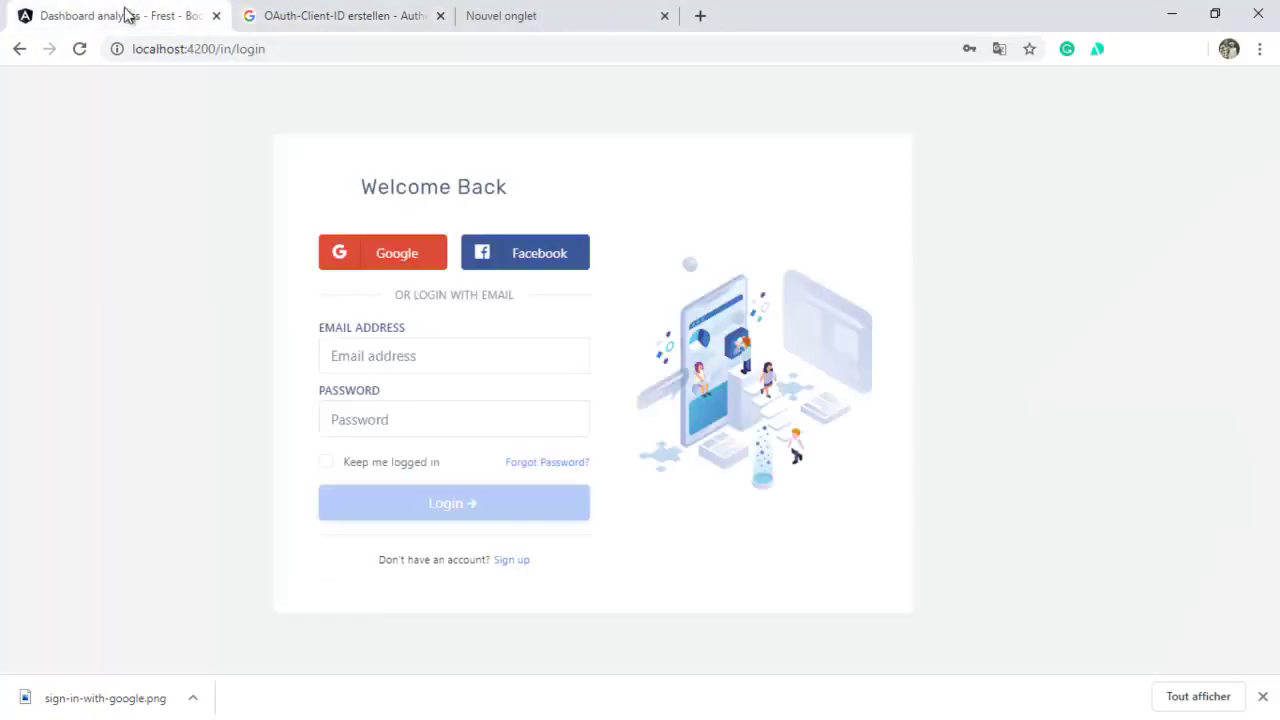
{"action": "left_click", "coordinate": [123, 15]}
{"action": "left_click", "coordinate": [238, 57]}
{"action": "key", "text": "ctrl+a"}
{"action": "key", "text": "ctrl+c"}
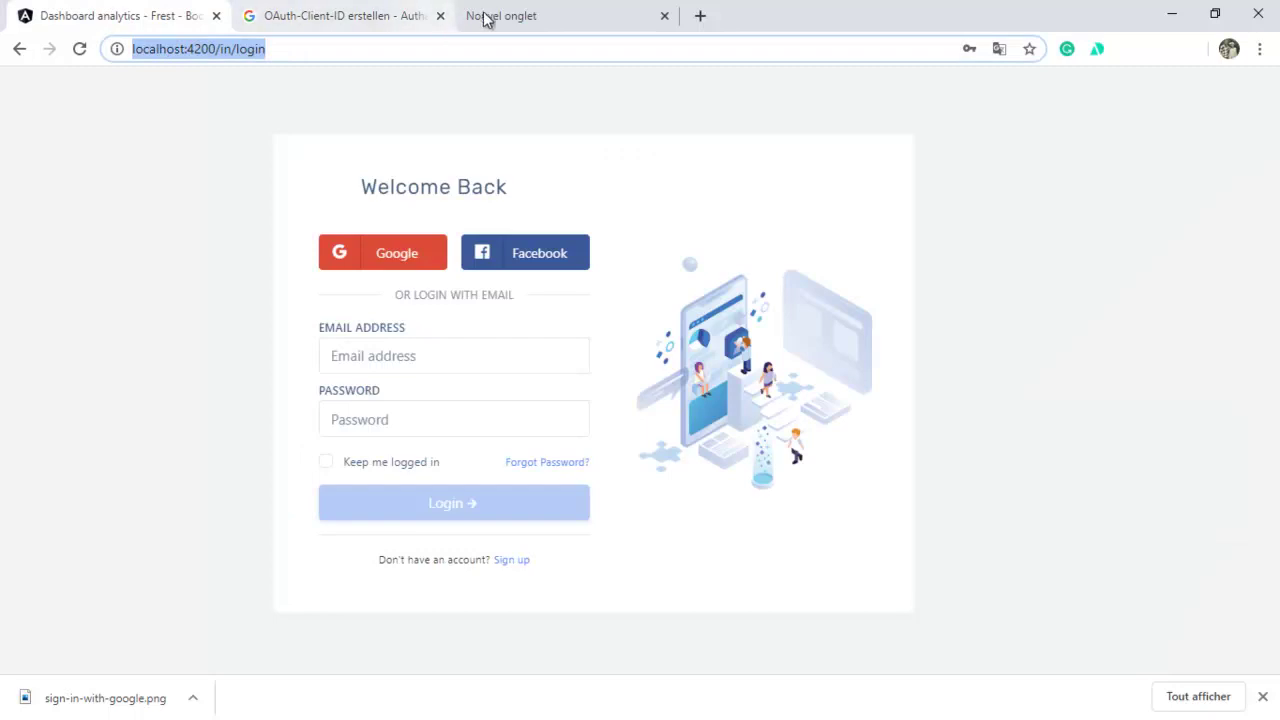
{"action": "left_click", "coordinate": [317, 17]}
{"action": "left_click", "coordinate": [277, 580]}
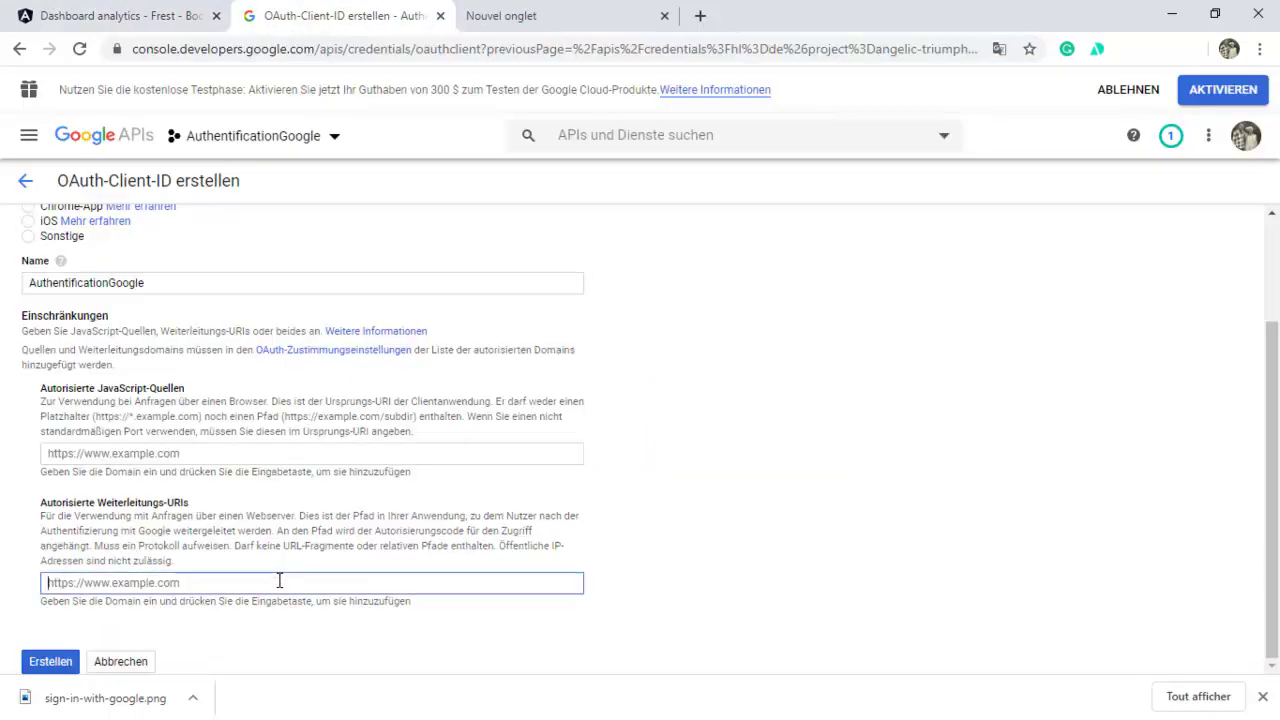
{"action": "key", "text": "ctrl+v"}
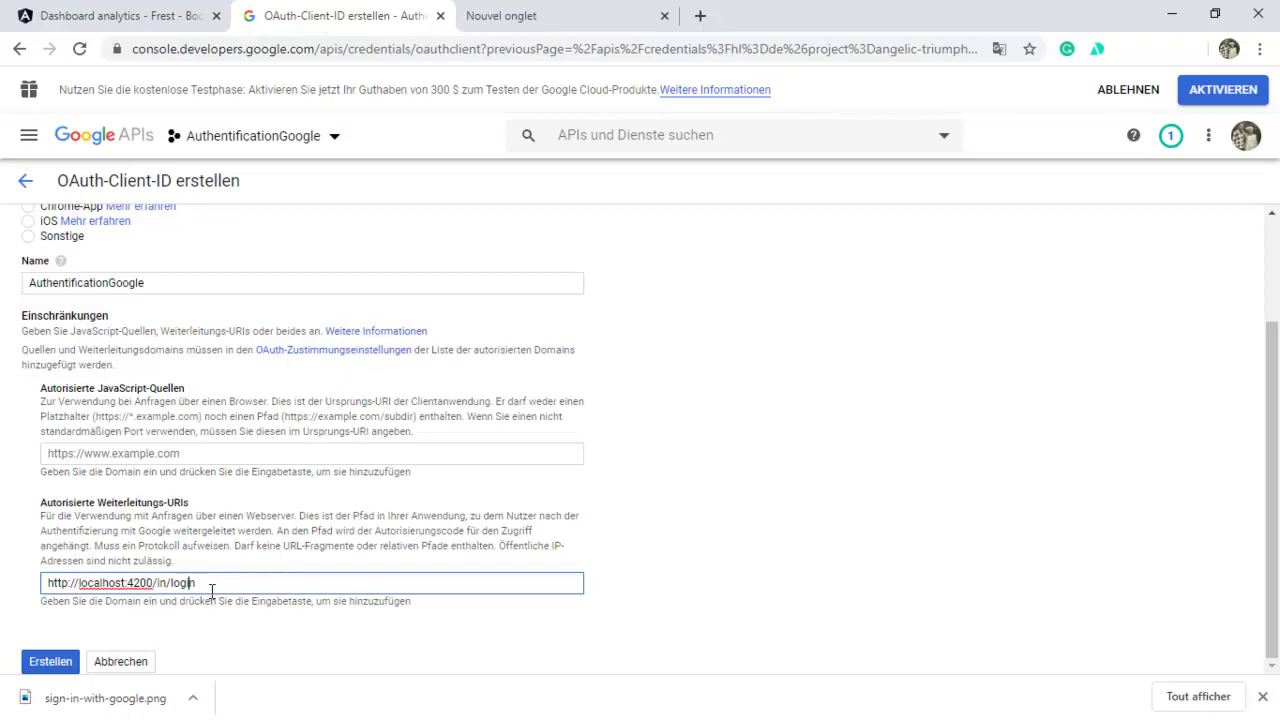
{"action": "key", "text": "BackSpace"}
{"action": "key", "text": "BackSpace"}
{"action": "key", "text": "BackSpace"}
{"action": "key", "text": "BackSpace"}
{"action": "key", "text": "BackSpace"}
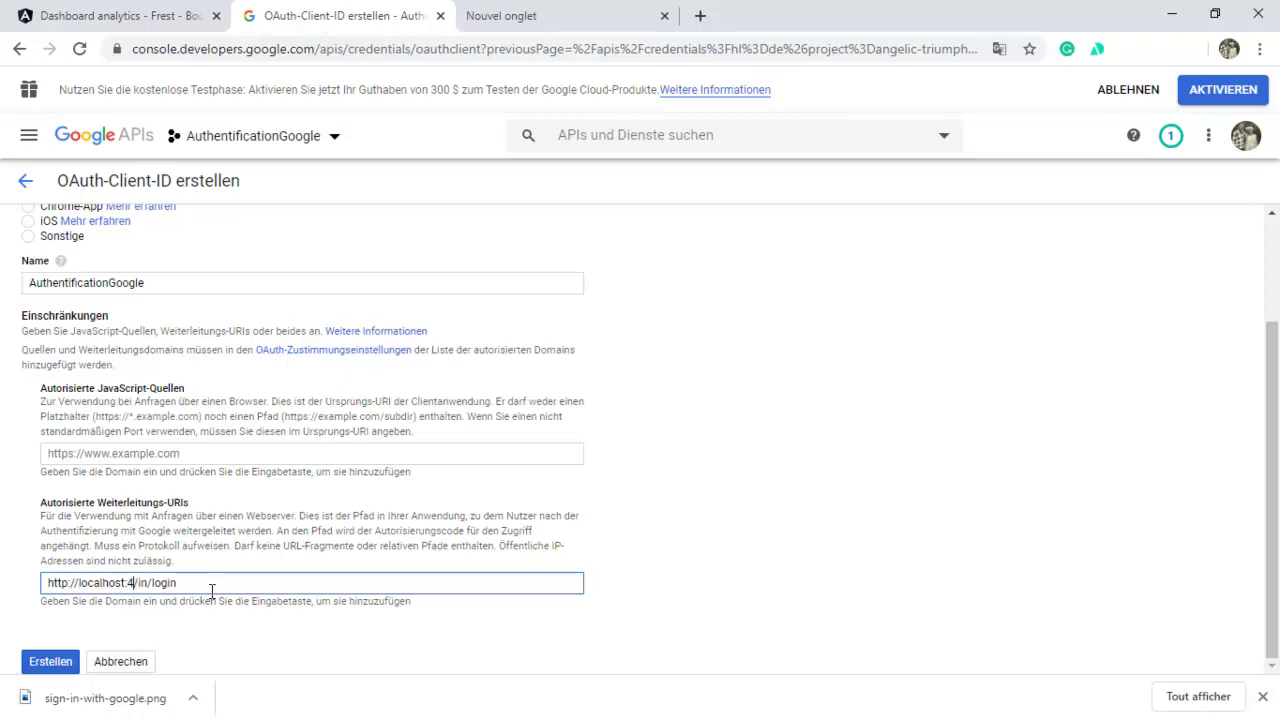
{"action": "key", "text": "Right"}
{"action": "key", "text": "Right"}
{"action": "key", "text": "Right"}
{"action": "key", "text": "BackSpace"}
{"action": "key", "text": "BackSpace"}
{"action": "type", "text": "Au"}
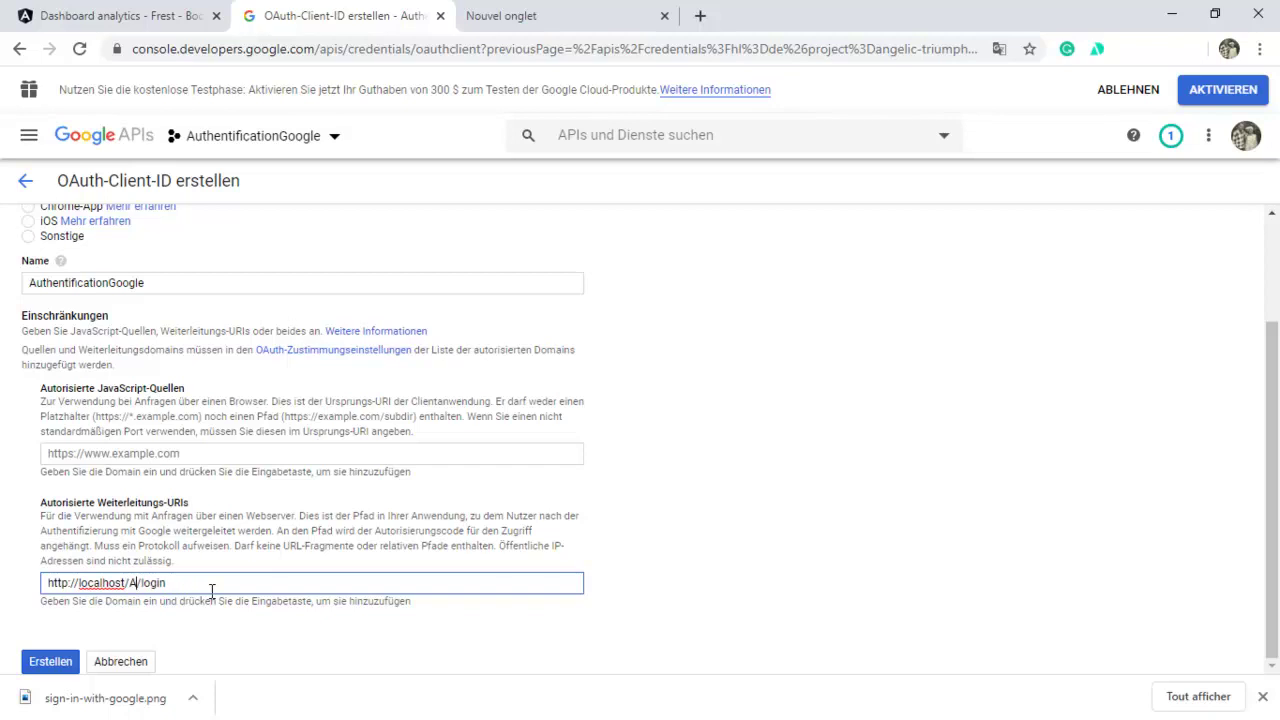
{"action": "key", "text": "BackSpace"}
{"action": "key", "text": "BackSpace"}
{"action": "type", "text": "Mes"}
Step: Open the AuthentificationGoole folder in File Explorer and copy the path part Mes tutoriels\AuthentificationGoole
{"action": "key", "text": "alt+Tab"}
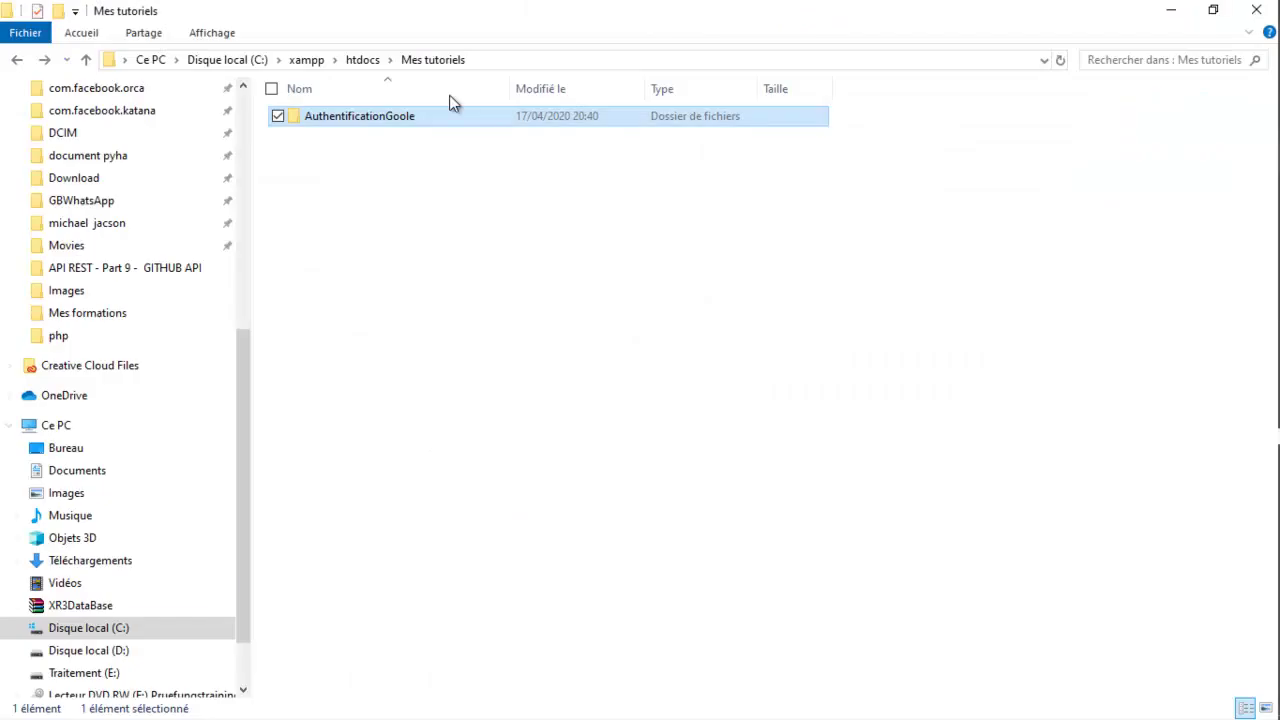
{"action": "double_click", "coordinate": [431, 118]}
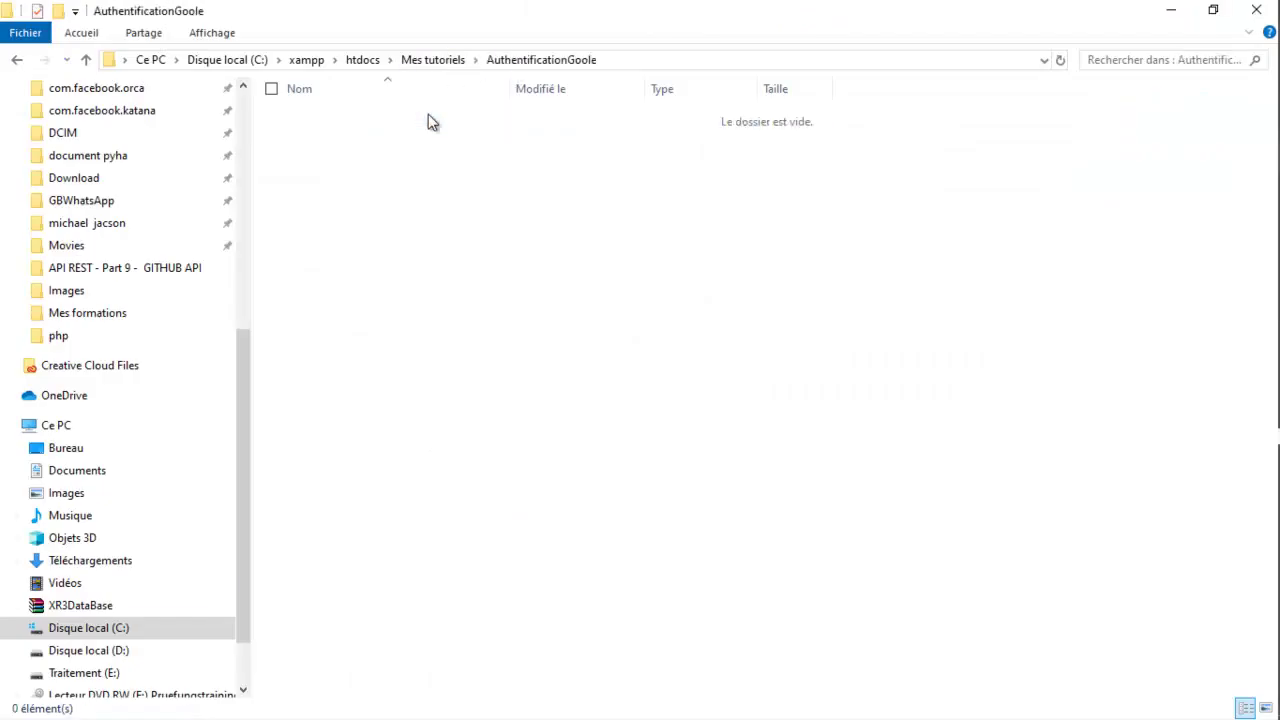
{"action": "left_click", "coordinate": [635, 60]}
{"action": "key", "text": "shift+Left"}
{"action": "key", "text": "shift+Left"}
{"action": "key", "text": "shift+Left"}
{"action": "key", "text": "shift+Left"}
{"action": "key", "text": "shift+Left"}
{"action": "key", "text": "shift+Left"}
{"action": "key", "text": "shift+Left"}
{"action": "key", "text": "shift+Left"}
{"action": "key", "text": "shift+Left"}
{"action": "key", "text": "shift+Left"}
{"action": "key", "text": "shift+Left"}
{"action": "key", "text": "shift+Left"}
{"action": "key", "text": "shift+Left"}
{"action": "key", "text": "shift+Left"}
{"action": "key", "text": "shift+Left"}
{"action": "key", "text": "shift+Left"}
{"action": "key", "text": "shift+Left"}
{"action": "key", "text": "shift+Left"}
{"action": "key", "text": "shift+Left"}
{"action": "key", "text": "shift+Left"}
{"action": "key", "text": "shift+Left"}
{"action": "key", "text": "shift+Left"}
{"action": "key", "text": "shift+Left"}
{"action": "key", "text": "shift+Left"}
{"action": "key", "text": "shift+Left"}
{"action": "key", "text": "shift+Left"}
{"action": "key", "text": "shift+Left"}
{"action": "key", "text": "shift+Left"}
{"action": "key", "text": "shift+Left"}
{"action": "key", "text": "shift+Left"}
{"action": "key", "text": "ctrl+c"}
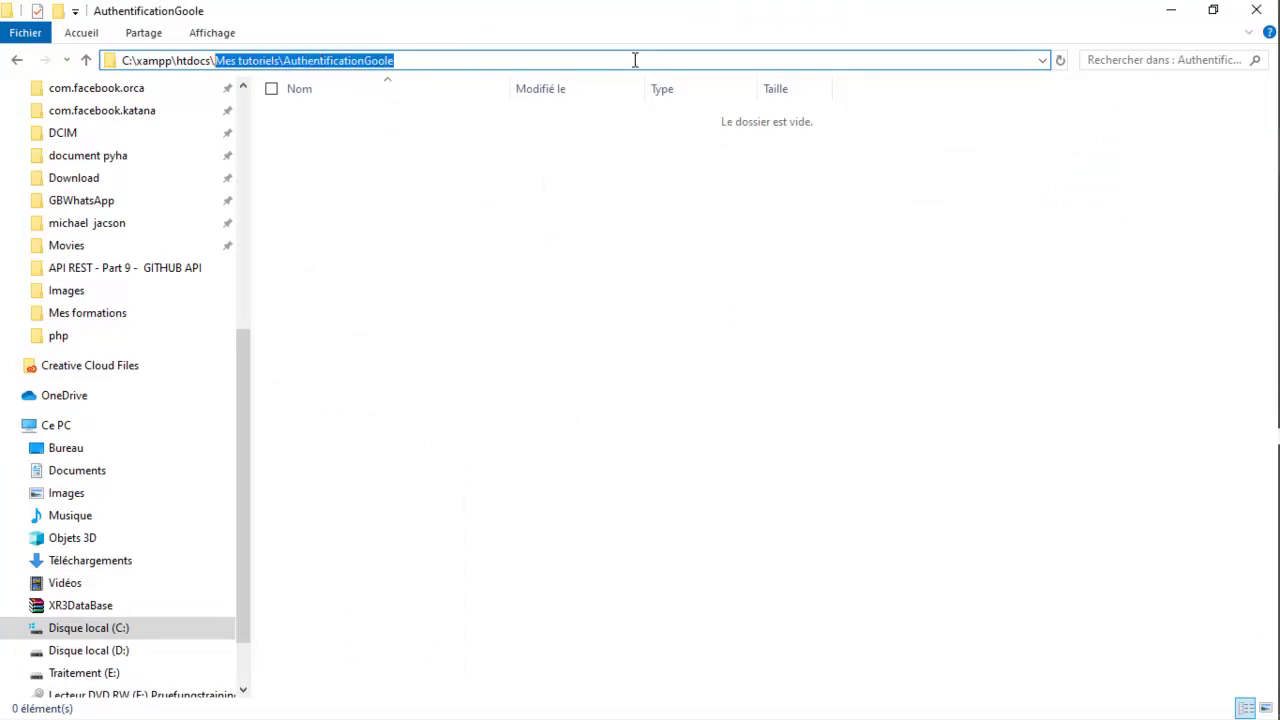
{"action": "key", "text": "alt+Tab"}
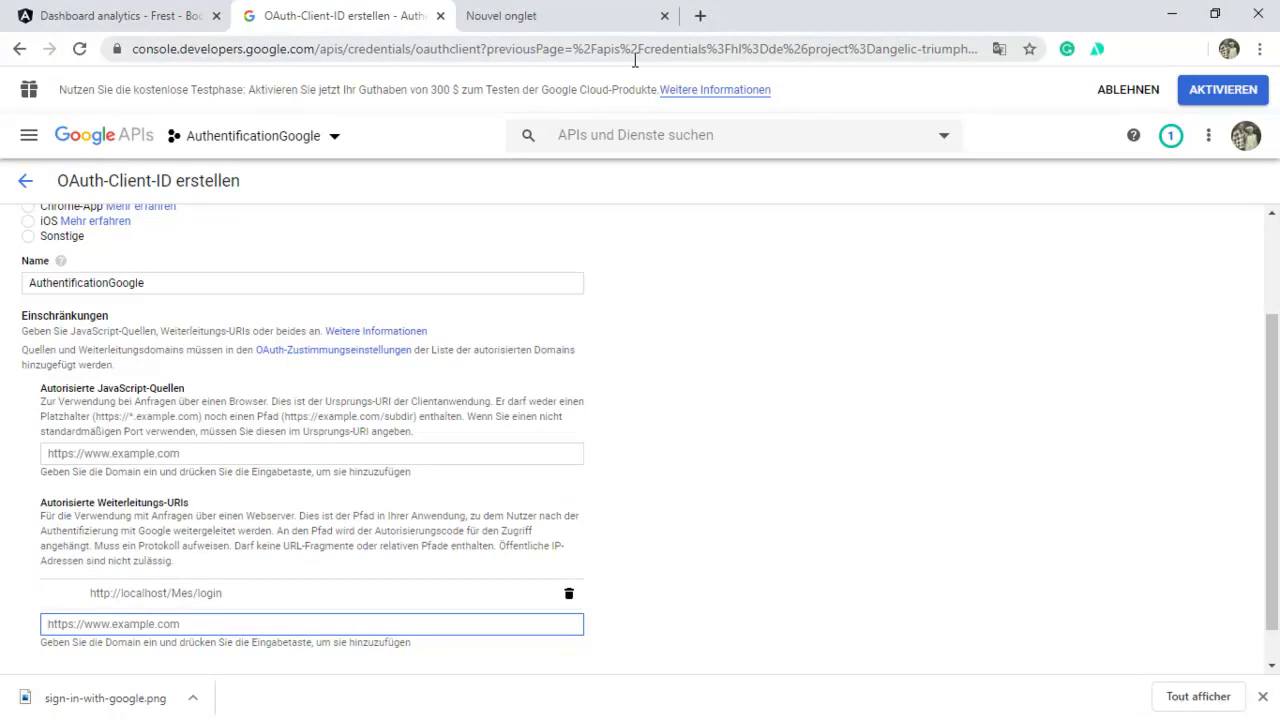
{"action": "key", "text": "ctrl+v"}
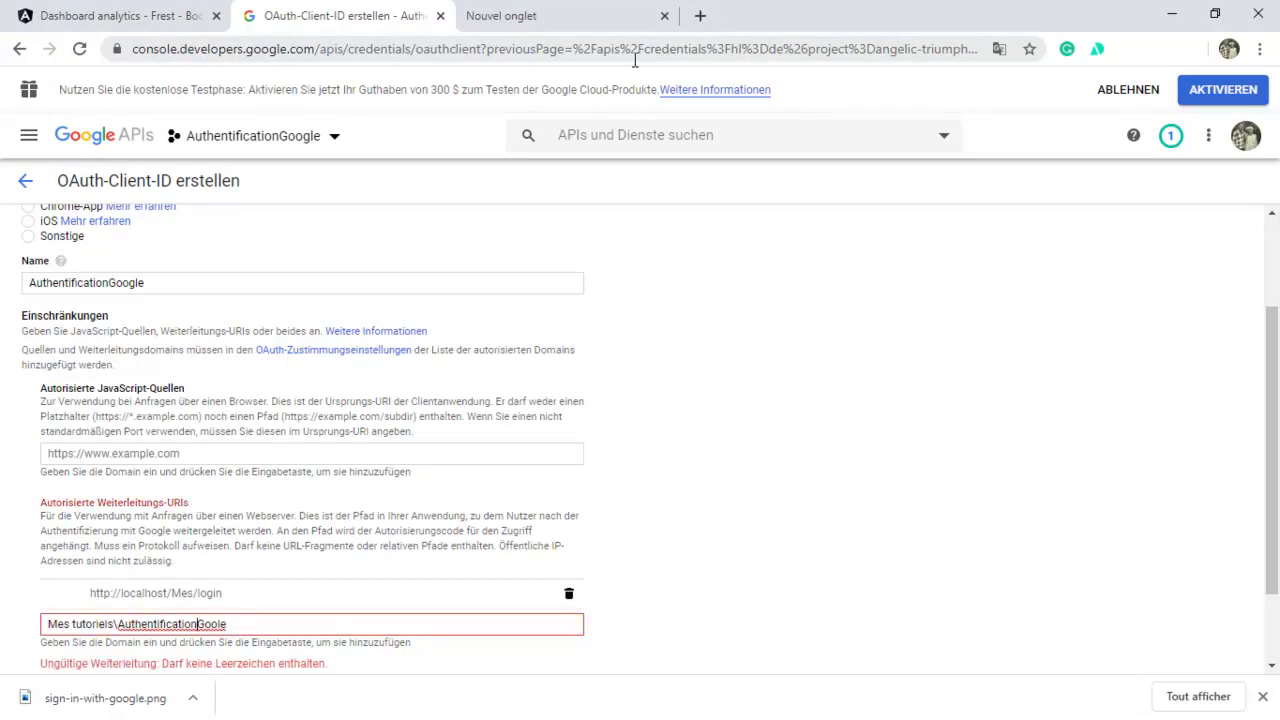
{"action": "key", "text": "Home"}
{"action": "type", "text": "th"}
{"action": "key", "text": "BackSpace"}
{"action": "key", "text": "BackSpace"}
{"action": "type", "text": "http:"}
{"action": "key", "text": "BackSpace"}
{"action": "type", "text": "//localhost"}
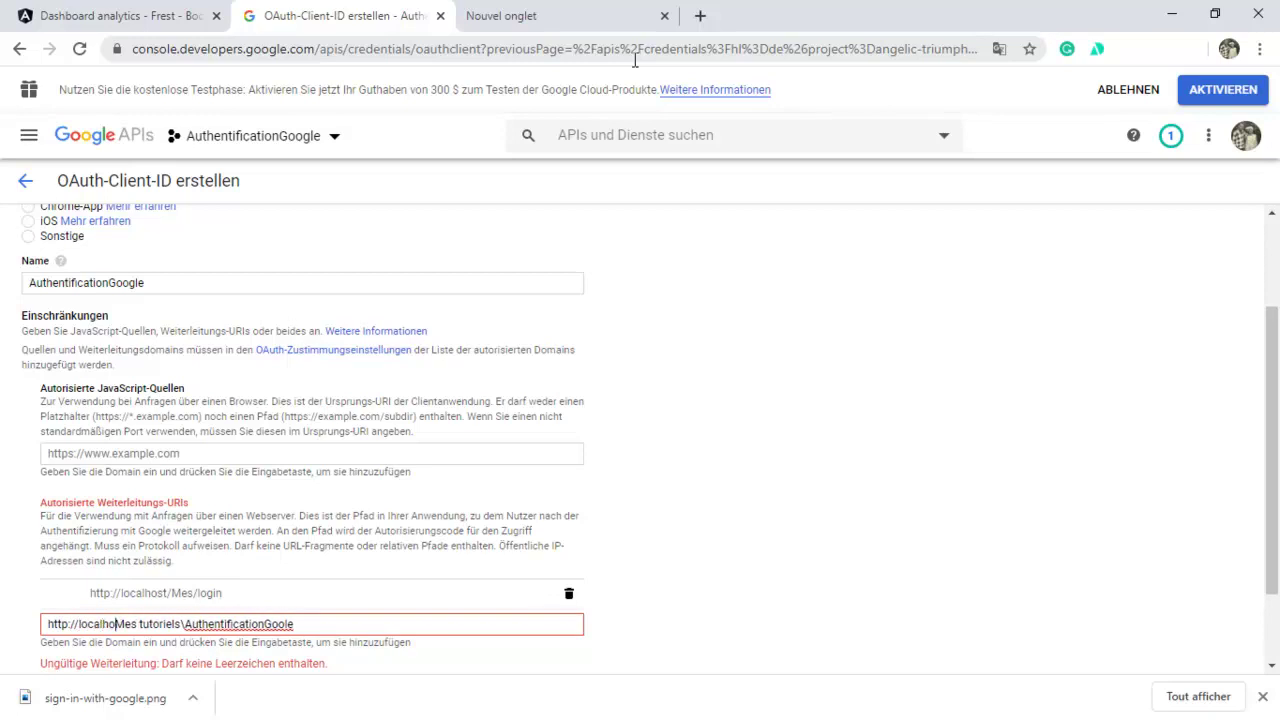
{"action": "type", "text": "/"}
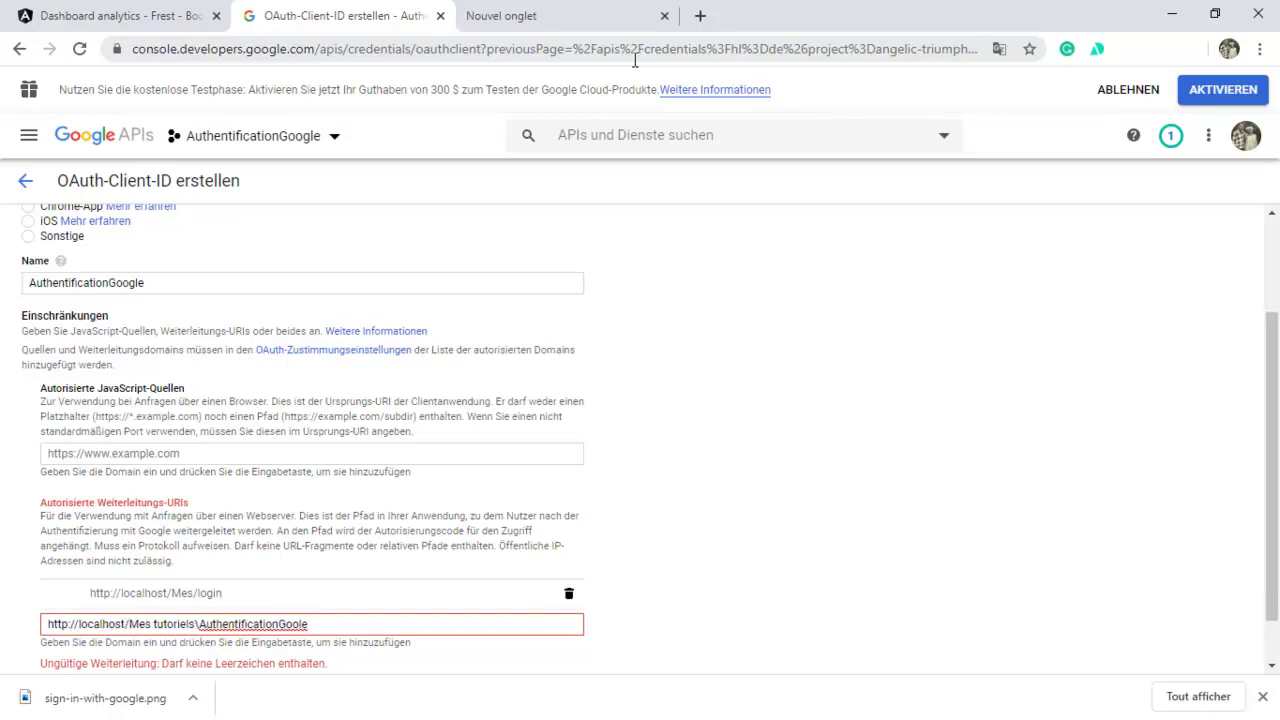
Step: Replace the backslash before AuthentificationGoole in the new redirect URI with a forward slash
{"action": "key", "text": "Right"}
{"action": "key", "text": "Right"}
{"action": "key", "text": "Right"}
{"action": "key", "text": "Right"}
{"action": "key", "text": "Right"}
{"action": "key", "text": "Right"}
{"action": "key", "text": "Right"}
{"action": "key", "text": "Right"}
{"action": "key", "text": "Right"}
{"action": "key", "text": "Right"}
{"action": "key", "text": "Right"}
{"action": "key", "text": "Right"}
{"action": "key", "text": "Right"}
{"action": "key", "text": "Delete"}
{"action": "type", "text": "/"}
Step: Append /index.php to the end of the new redirect URI
{"action": "key", "text": "Right"}
{"action": "key", "text": "Right"}
{"action": "key", "text": "Right"}
{"action": "key", "text": "Right"}
{"action": "key", "text": "Right"}
{"action": "key", "text": "Right"}
{"action": "key", "text": "Right"}
{"action": "key", "text": "Right"}
{"action": "key", "text": "Right"}
{"action": "key", "text": "Right"}
{"action": "key", "text": "Right"}
{"action": "key", "text": "Right"}
{"action": "key", "text": "Right"}
{"action": "key", "text": "Right"}
{"action": "key", "text": "Right"}
{"action": "key", "text": "Right"}
{"action": "key", "text": "Right"}
{"action": "key", "text": "Right"}
{"action": "key", "text": "Right"}
{"action": "key", "text": "Right"}
{"action": "type", "text": "/index.php"}
{"action": "key", "text": "BackSpace"}
{"action": "key", "text": "BackSpace"}
{"action": "key", "text": "BackSpace"}
{"action": "type", "text": "oho"}
{"action": "key", "text": "BackSpace"}
{"action": "key", "text": "BackSpace"}
{"action": "key", "text": "BackSpace"}
{"action": "type", "text": "php"}
{"action": "left_click", "coordinate": [768, 360]}
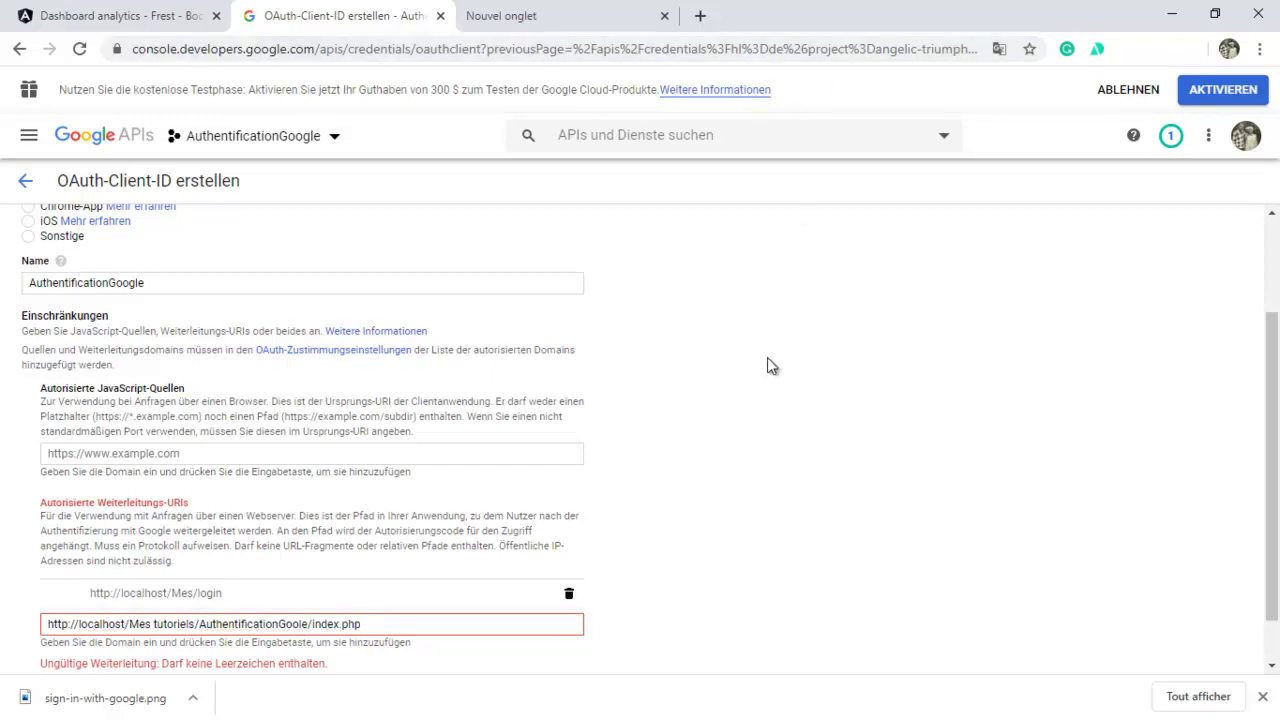
{"action": "scroll", "coordinate": [767, 358], "scroll_direction": "down", "scroll_amount": 1}
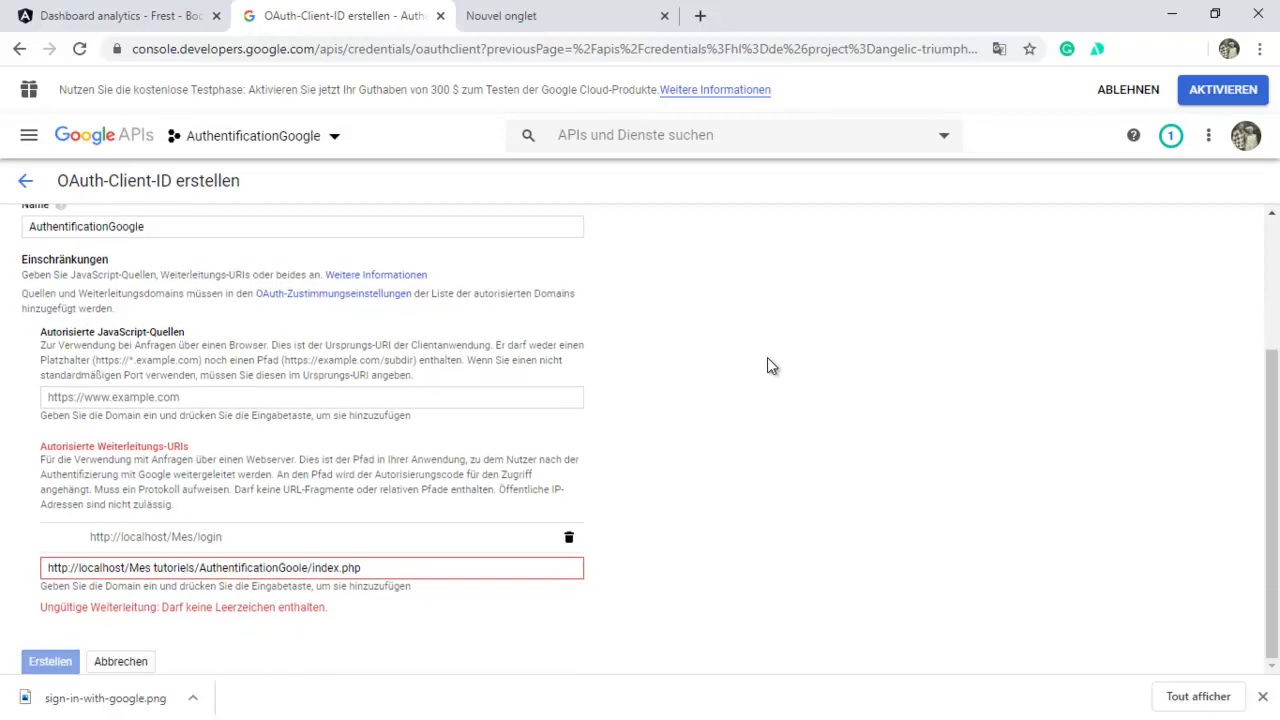
{"action": "left_click", "coordinate": [568, 537]}
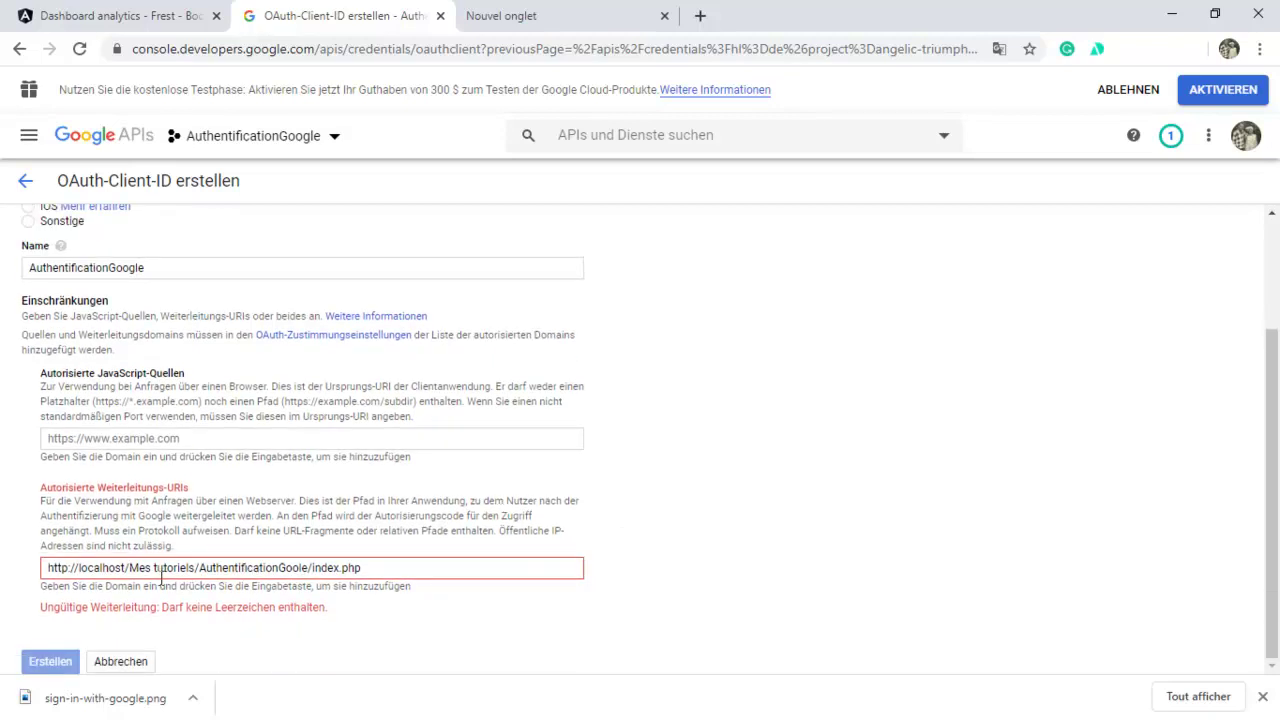
{"action": "left_click", "coordinate": [116, 571]}
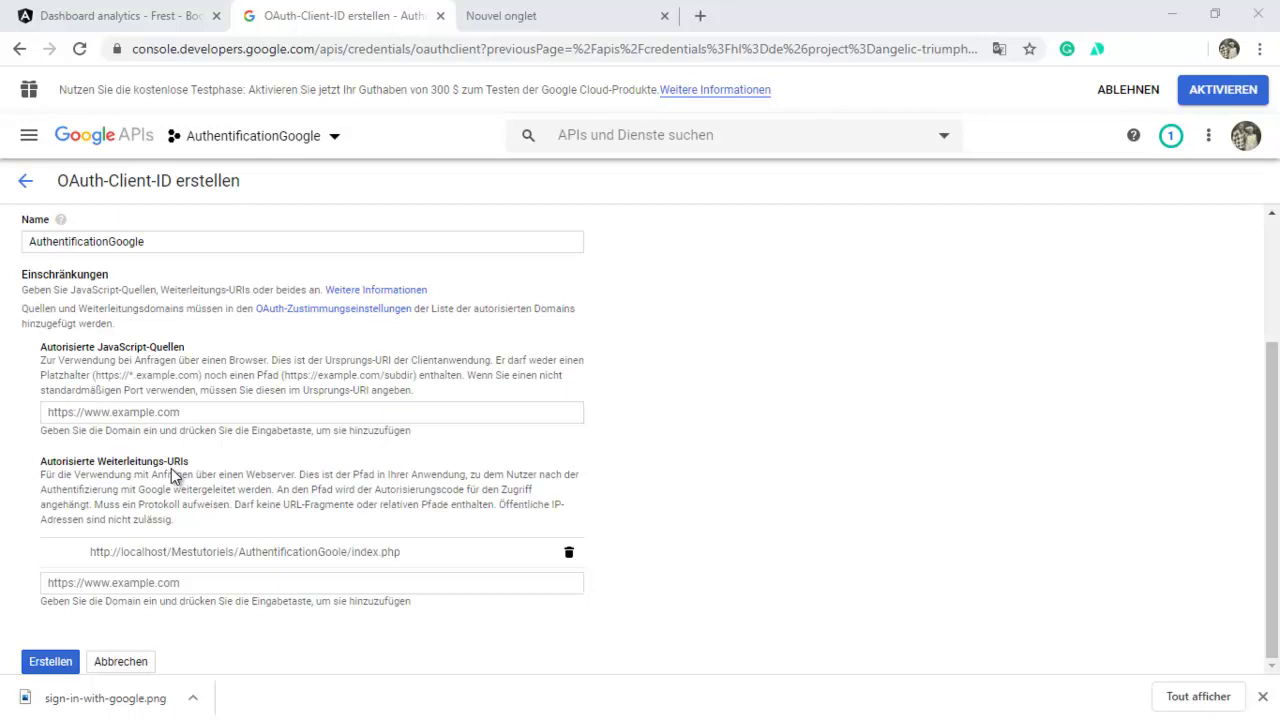
Step: Check the Mestutoriels, AuthentificationGoole and index.php parts of the added redirect URI
{"action": "double_click", "coordinate": [155, 547]}
{"action": "left_click_drag", "start_coordinate": [437, 562], "coordinate": [155, 551]}
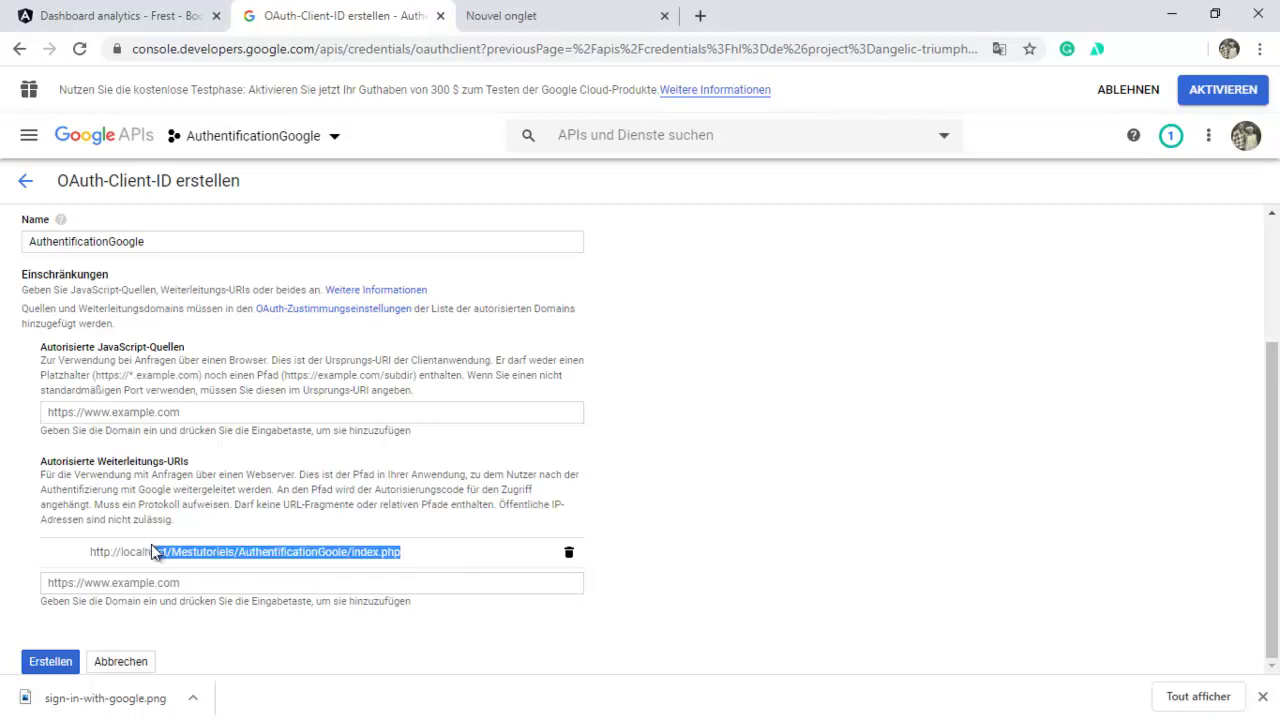
{"action": "left_click", "coordinate": [303, 544]}
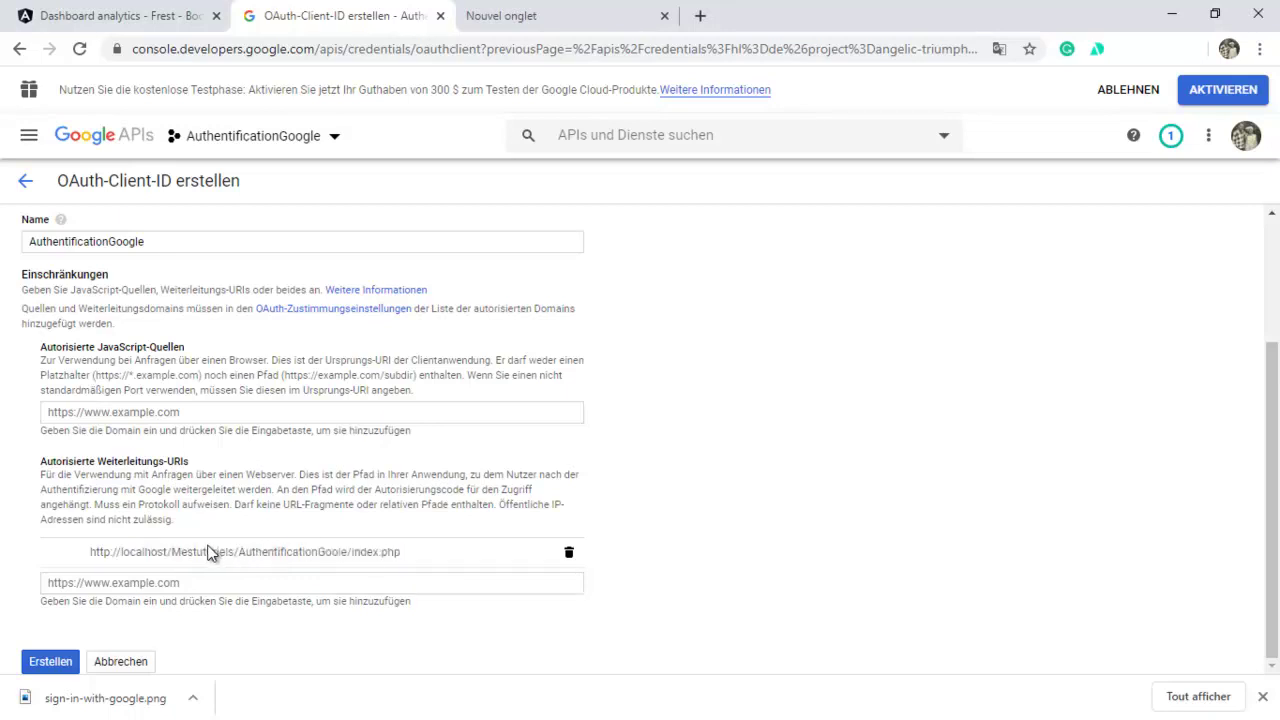
{"action": "double_click", "coordinate": [205, 552]}
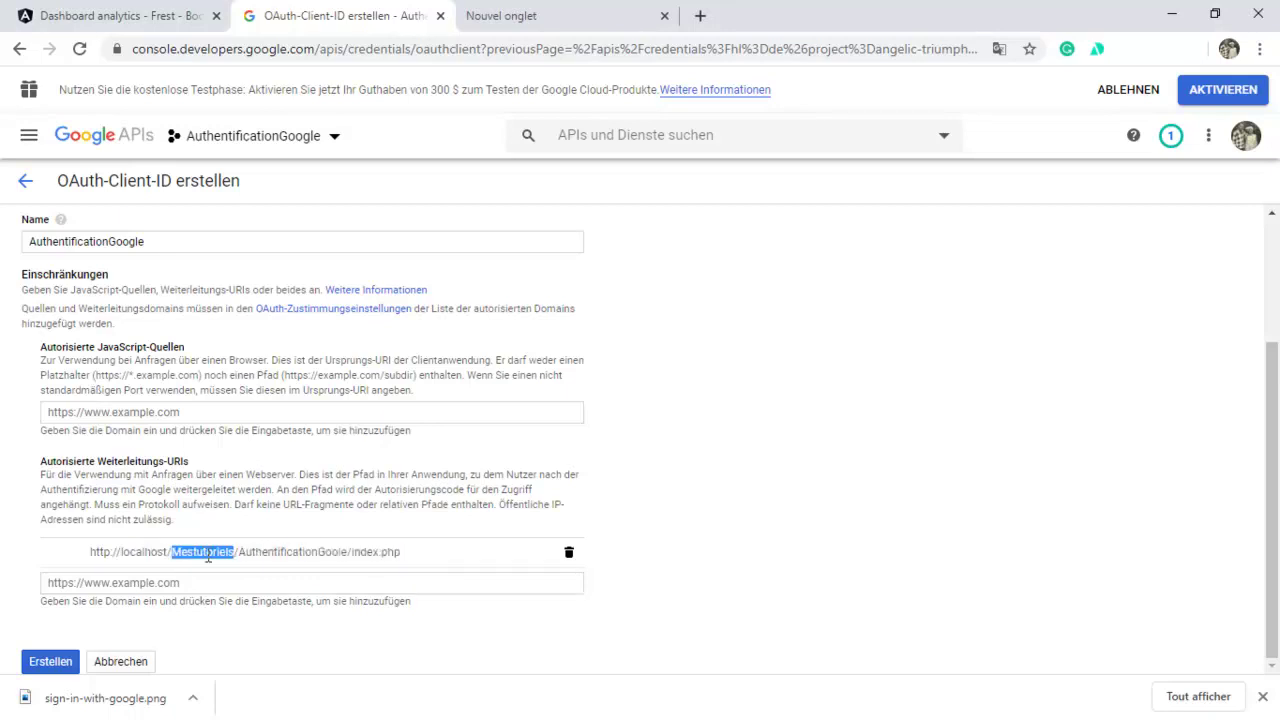
{"action": "double_click", "coordinate": [282, 552]}
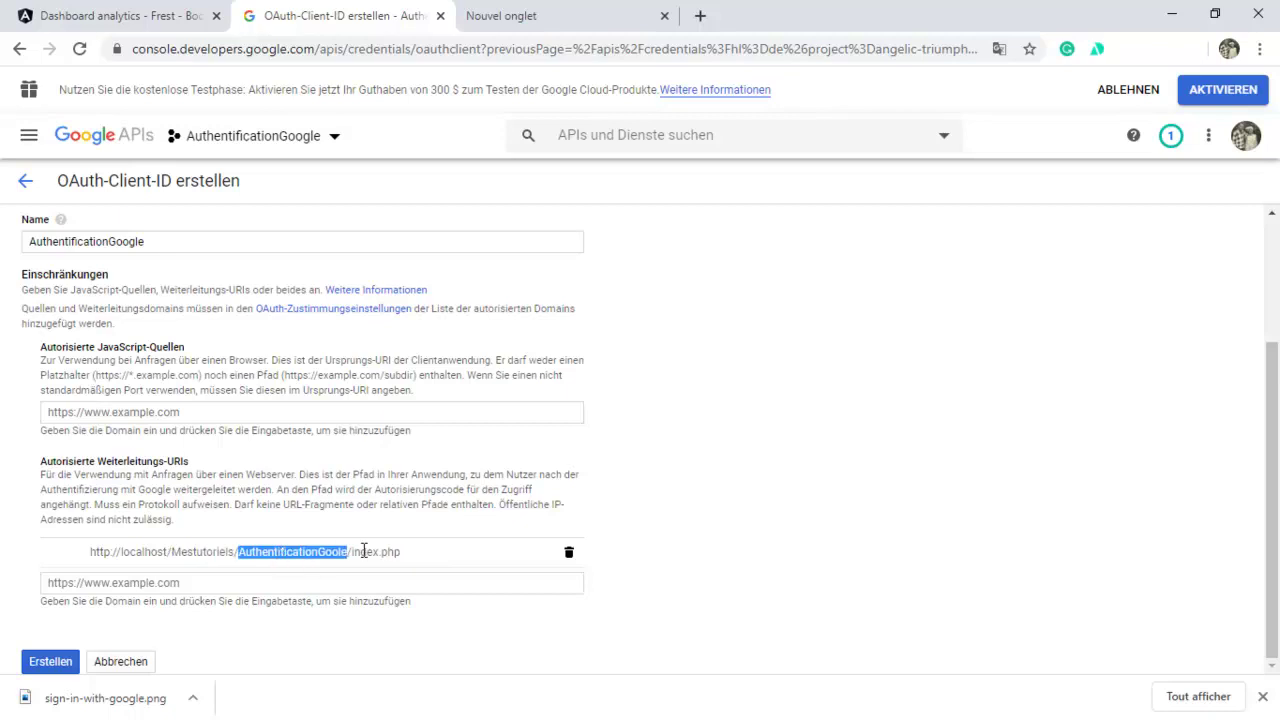
{"action": "left_click_drag", "start_coordinate": [403, 556], "coordinate": [355, 559]}
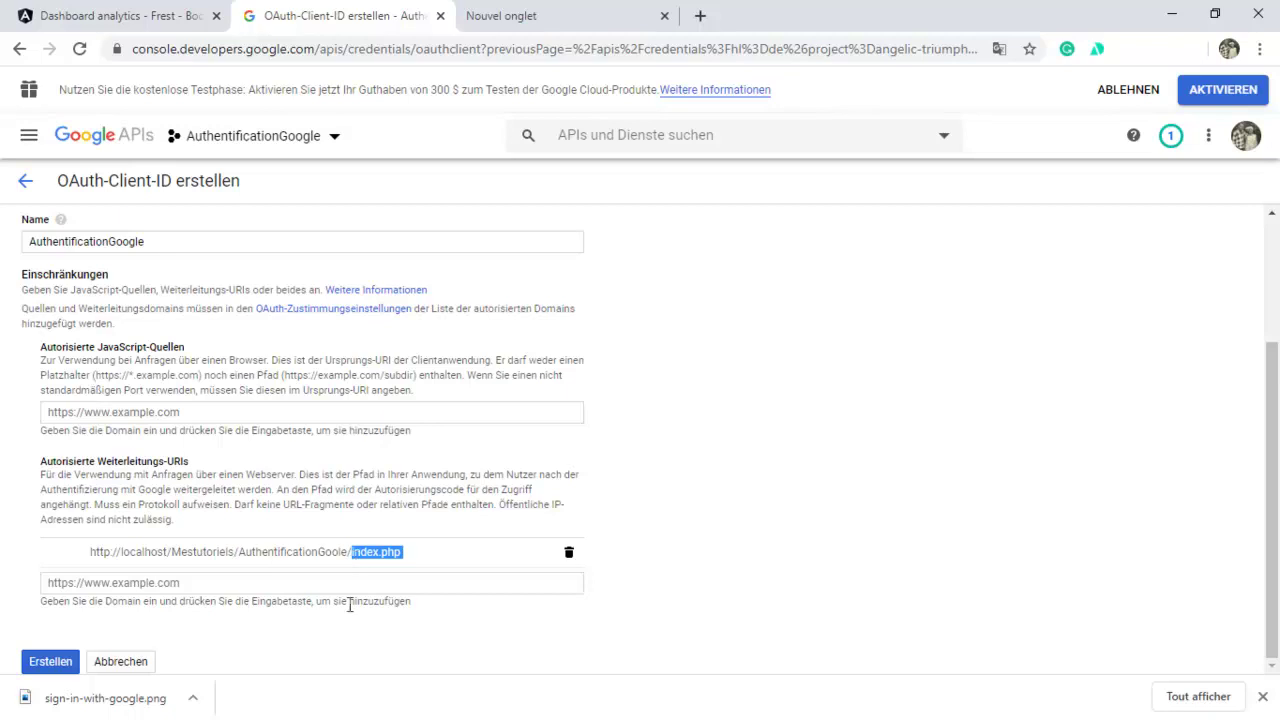
{"action": "left_click", "coordinate": [334, 632]}
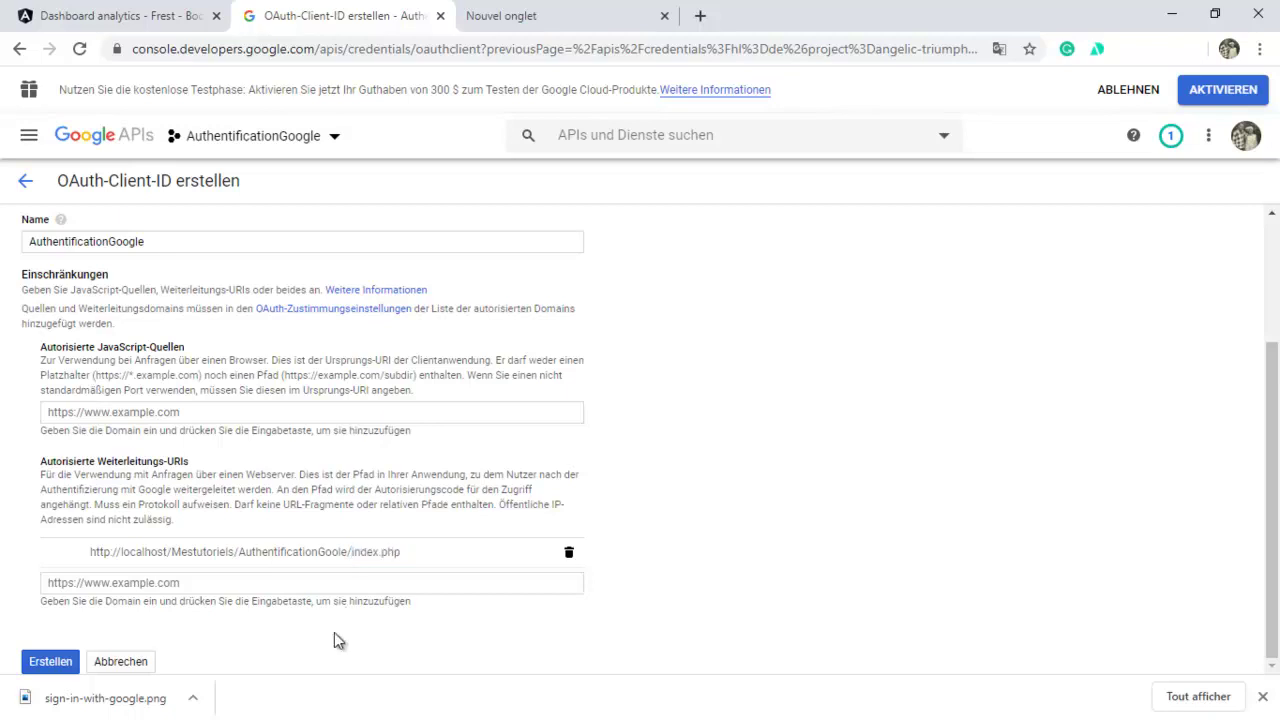
Step: Create the OAuth client and highlight its generated client ID and client secret
{"action": "left_click", "coordinate": [50, 661]}
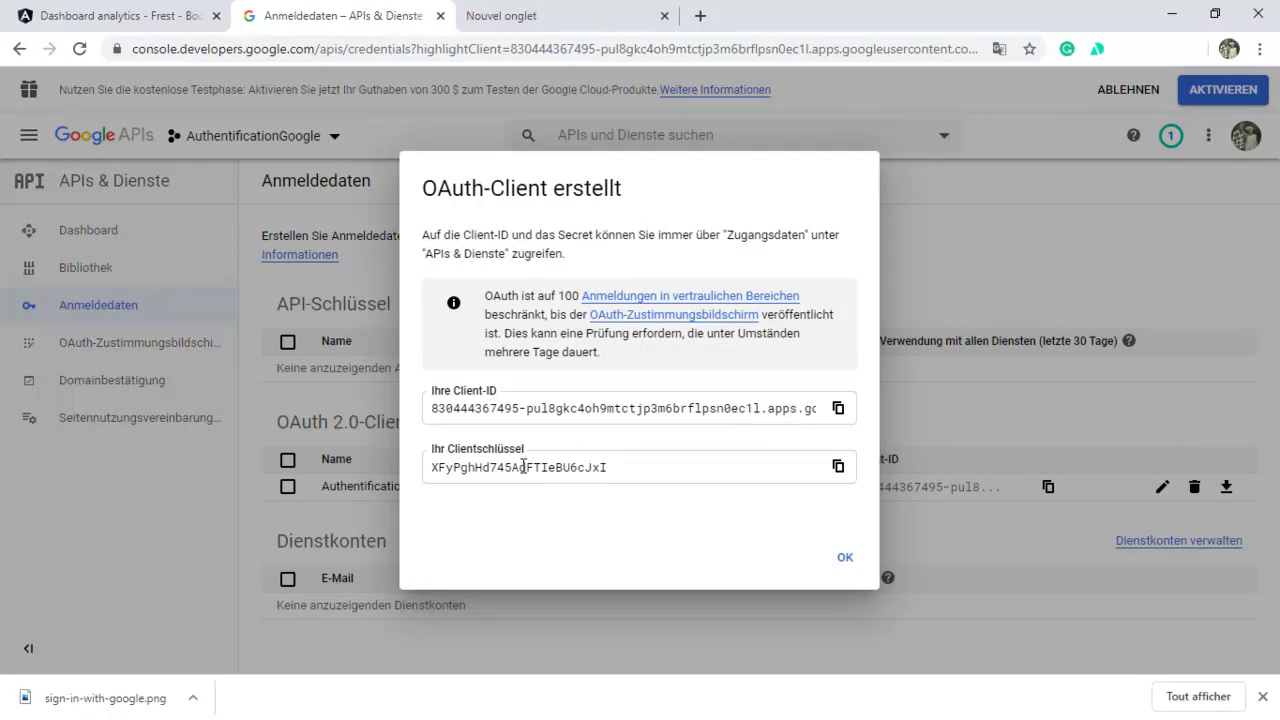
{"action": "triple_click", "coordinate": [612, 400]}
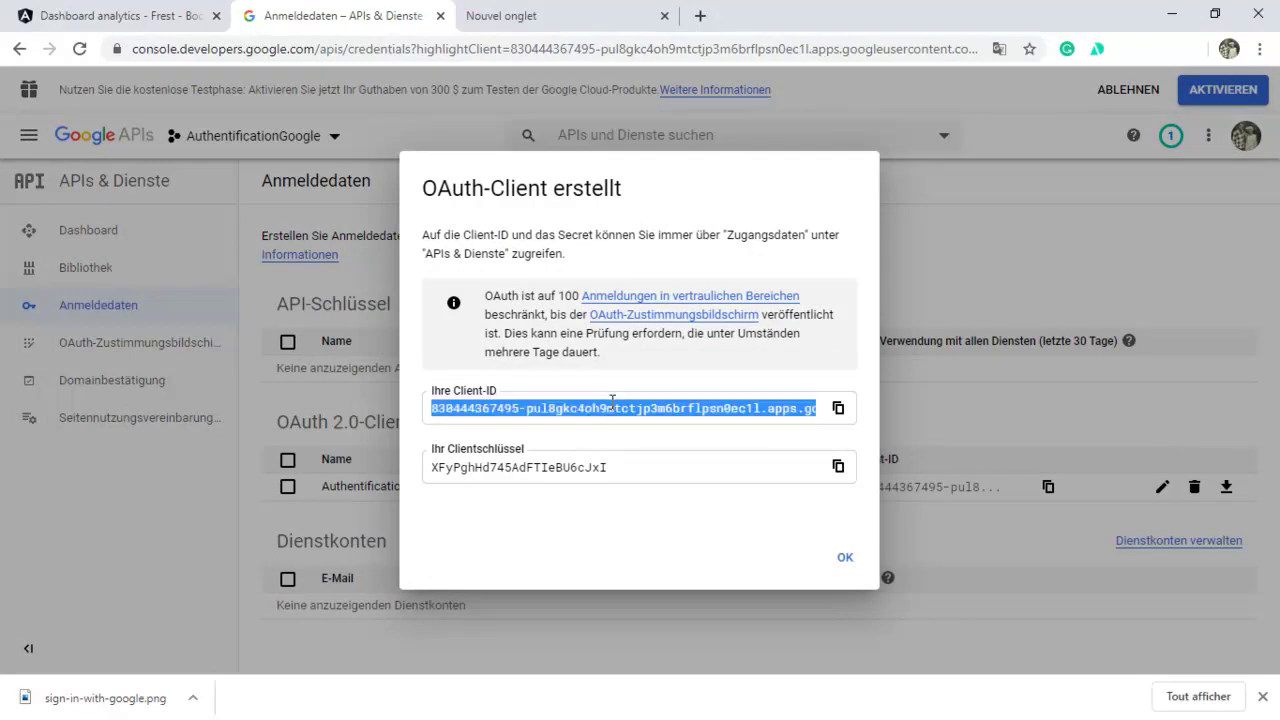
{"action": "triple_click", "coordinate": [603, 467]}
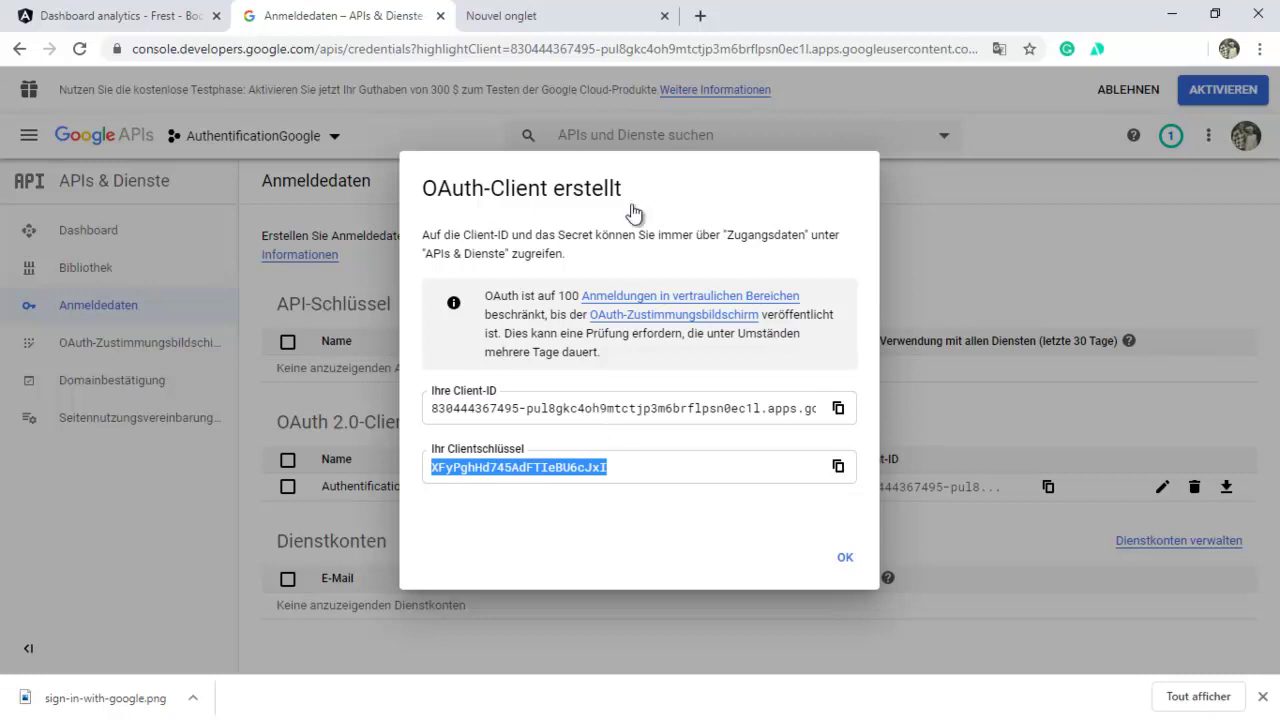
Step: Switch to Cmder, run composer in the Mestutoriels folder and review its version, options and available commands
{"action": "key", "text": "alt+Tab"}
{"action": "key", "text": "alt+Tab"}
{"action": "key", "text": "alt+Tab"}
{"action": "key", "text": "alt+Tab"}
{"action": "key", "text": "alt+Tab"}
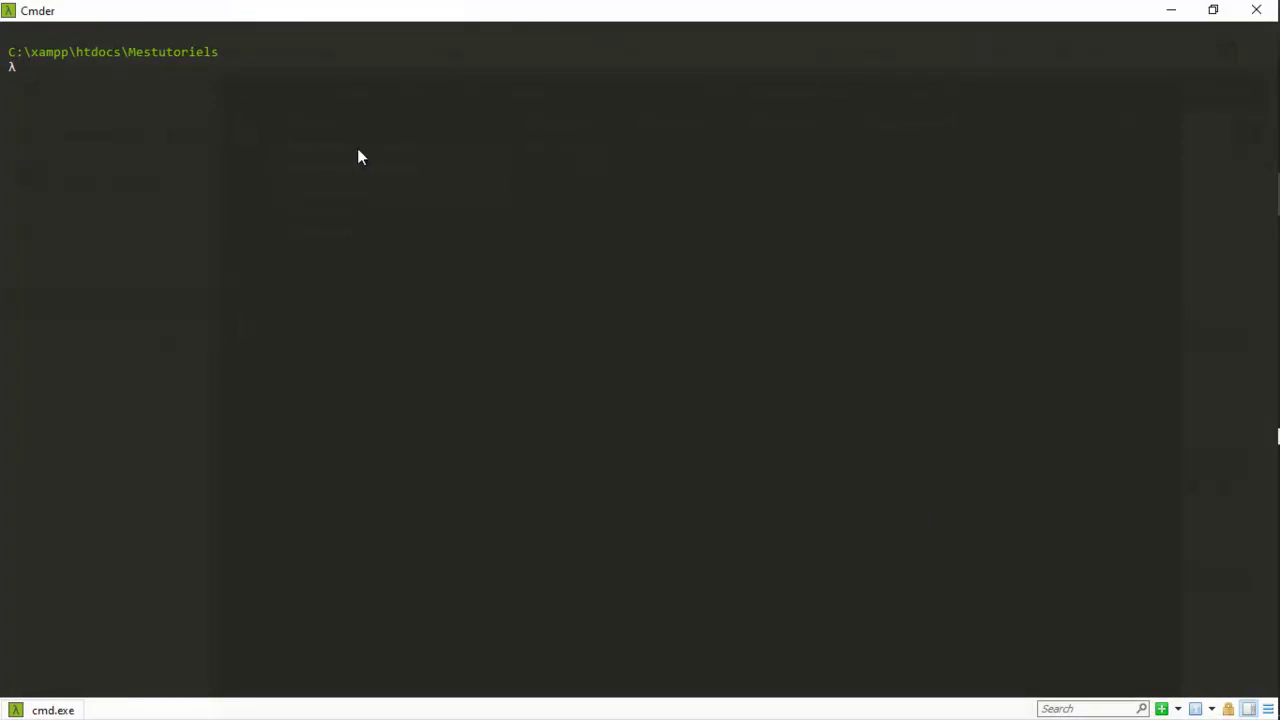
{"action": "type", "text": "composer"}
{"action": "key", "text": "Return"}
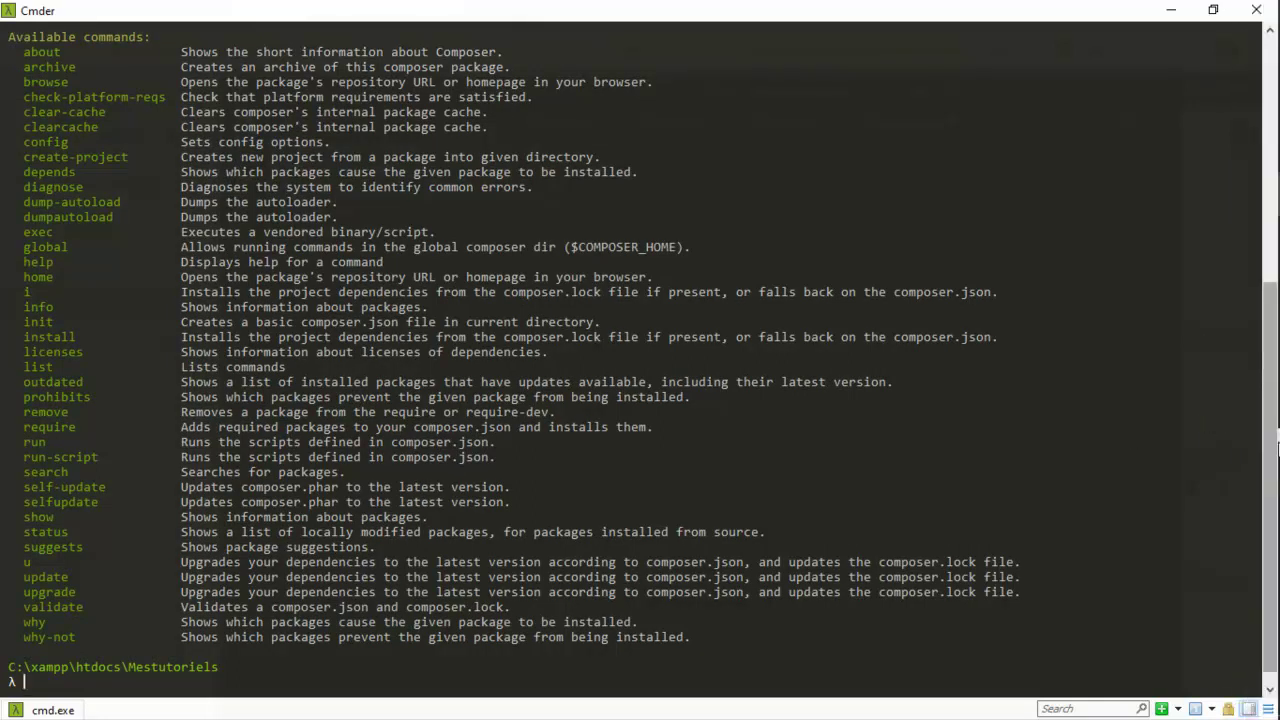
{"action": "scroll", "coordinate": [1249, 274], "scroll_direction": "up", "scroll_amount": 9}
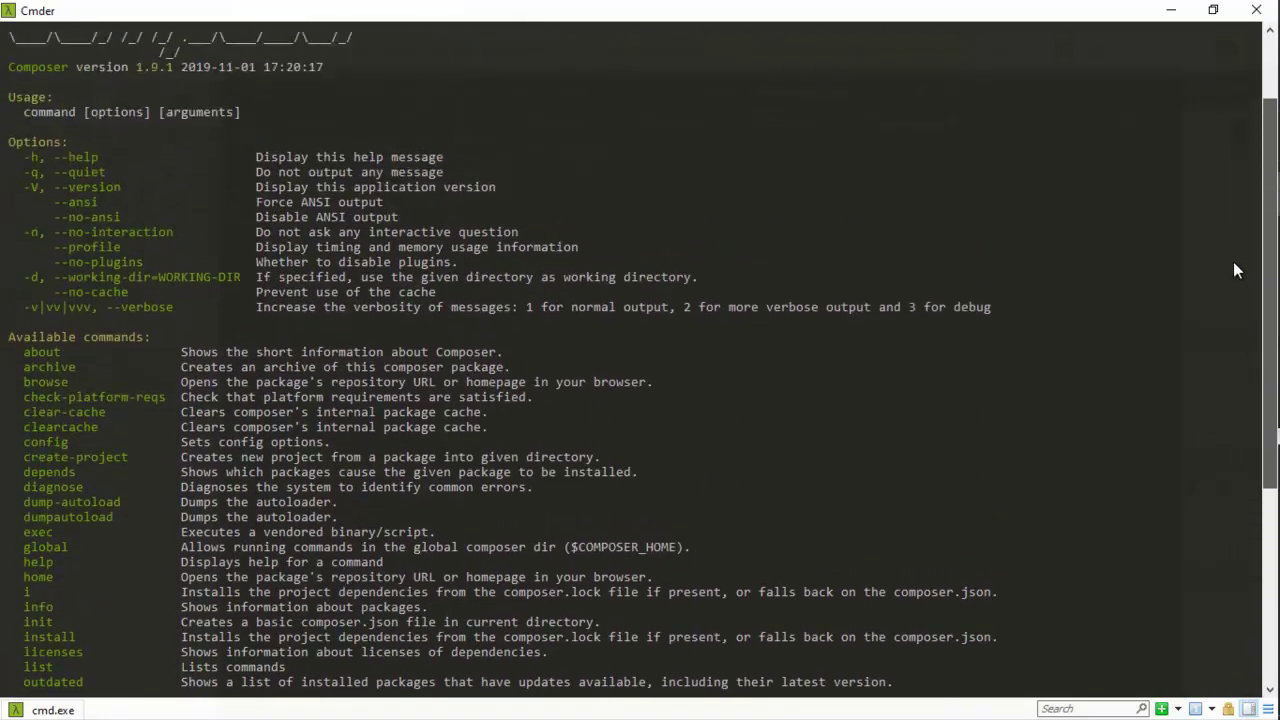